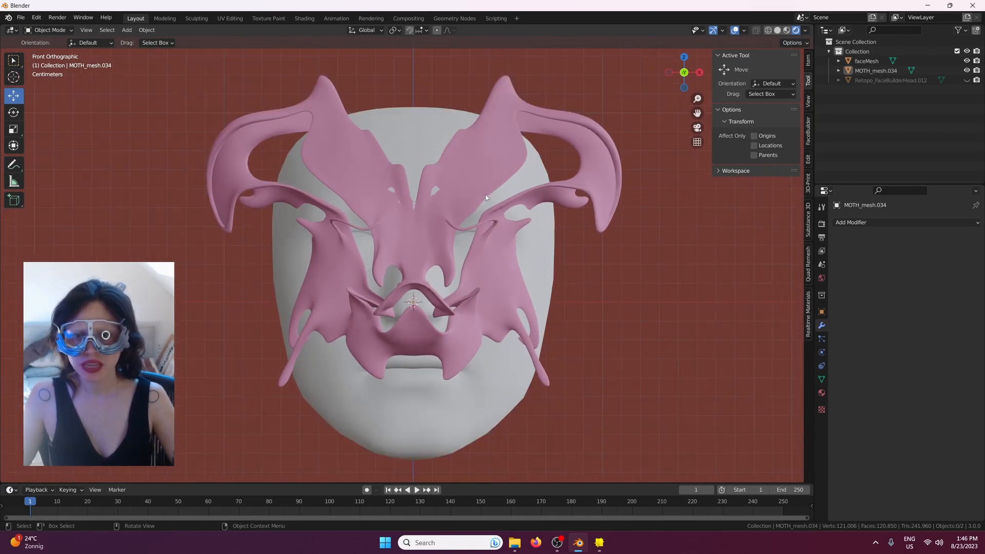
- Examine the moth mask and the face mesh beneath it, selecting each object in turn
{"action": "left_click", "coordinate": [470, 181]}
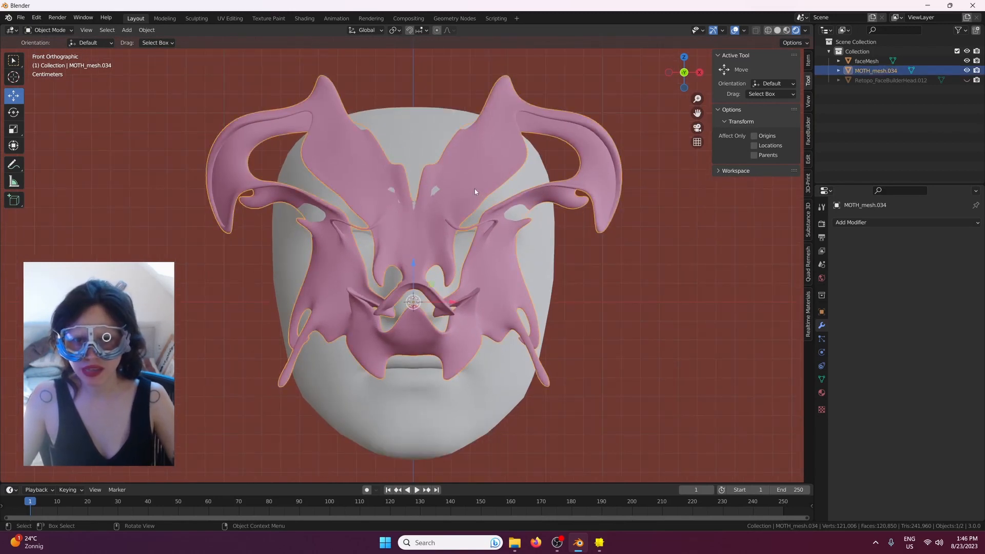
{"action": "scroll", "coordinate": [465, 190], "scroll_direction": "down", "scroll_amount": 3}
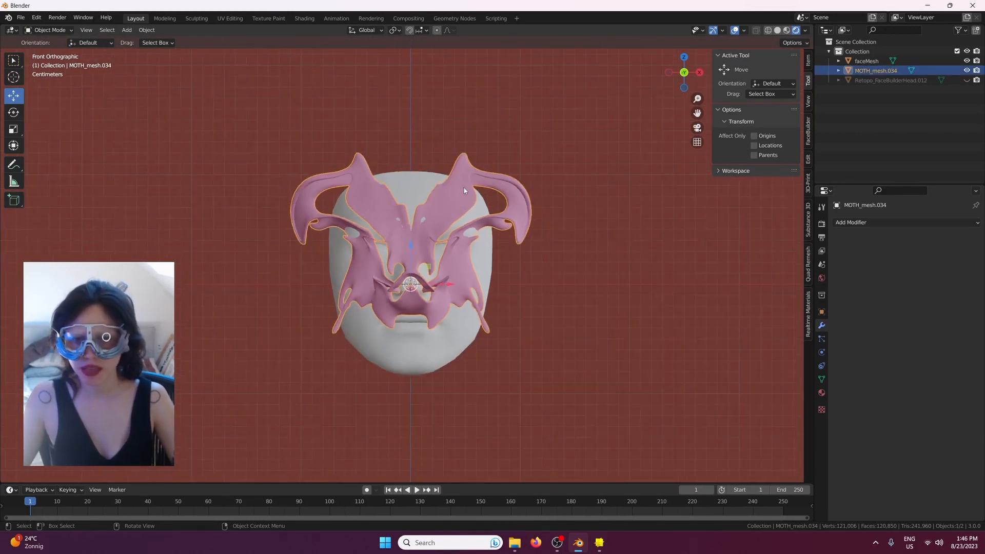
{"action": "scroll", "coordinate": [477, 400], "scroll_direction": "up", "scroll_amount": 2}
{"action": "left_click", "coordinate": [462, 393]}
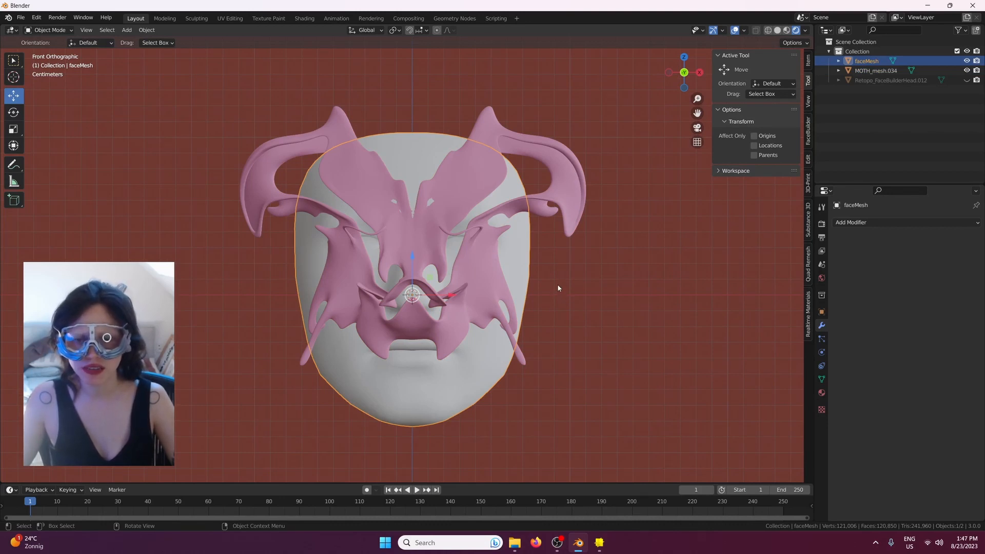
{"action": "scroll", "coordinate": [558, 288], "scroll_direction": "down", "scroll_amount": 2}
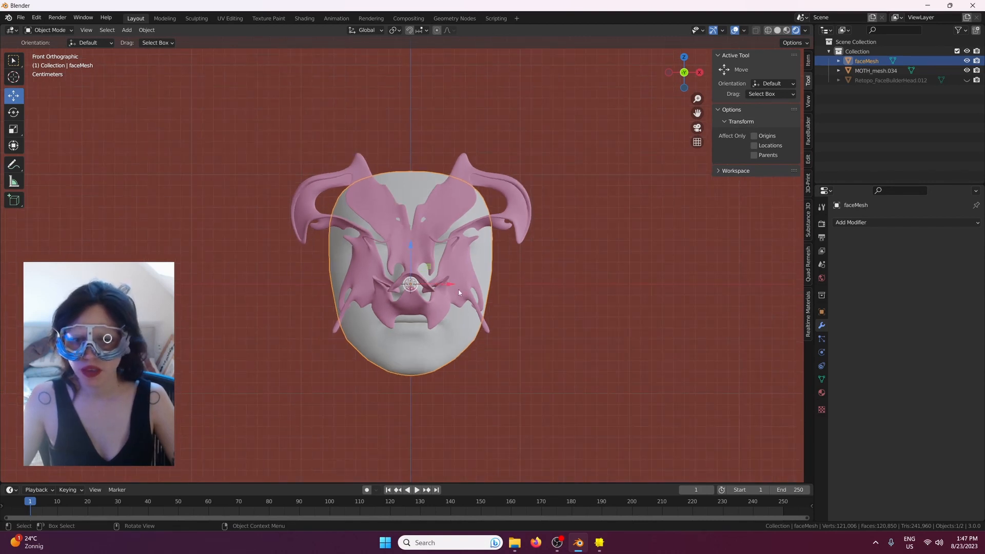
- Select the moth mask and switch it to Sculpt Mode in front view
{"action": "left_click", "coordinate": [460, 293]}
{"action": "scroll", "coordinate": [457, 288], "scroll_direction": "up", "scroll_amount": 3}
{"action": "scroll", "coordinate": [442, 262], "scroll_direction": "down", "scroll_amount": 2}
{"action": "middle_click_drag", "start_coordinate": [419, 243], "coordinate": [342, 232]}
{"action": "key", "text": "KP_1"}
{"action": "left_click", "coordinate": [47, 31]}
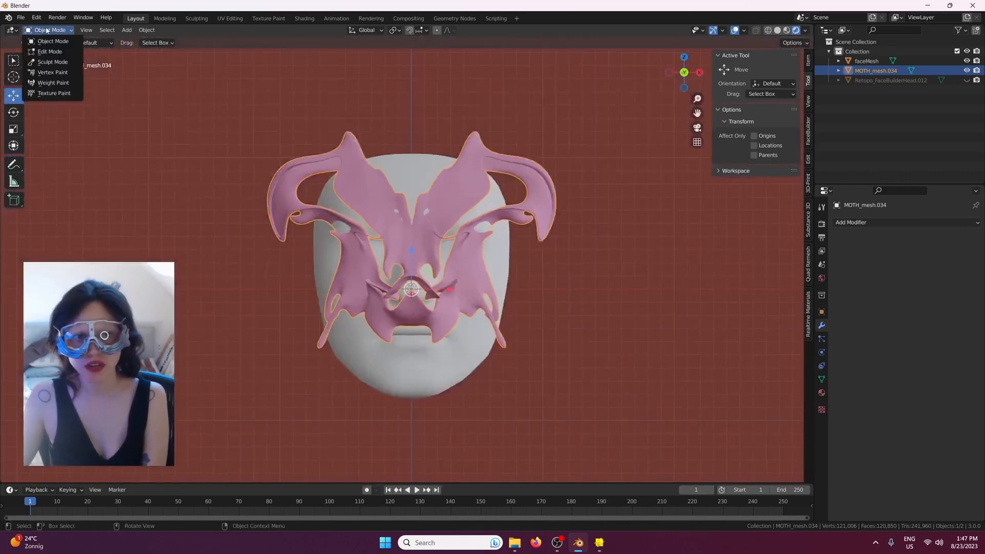
{"action": "left_click", "coordinate": [53, 63]}
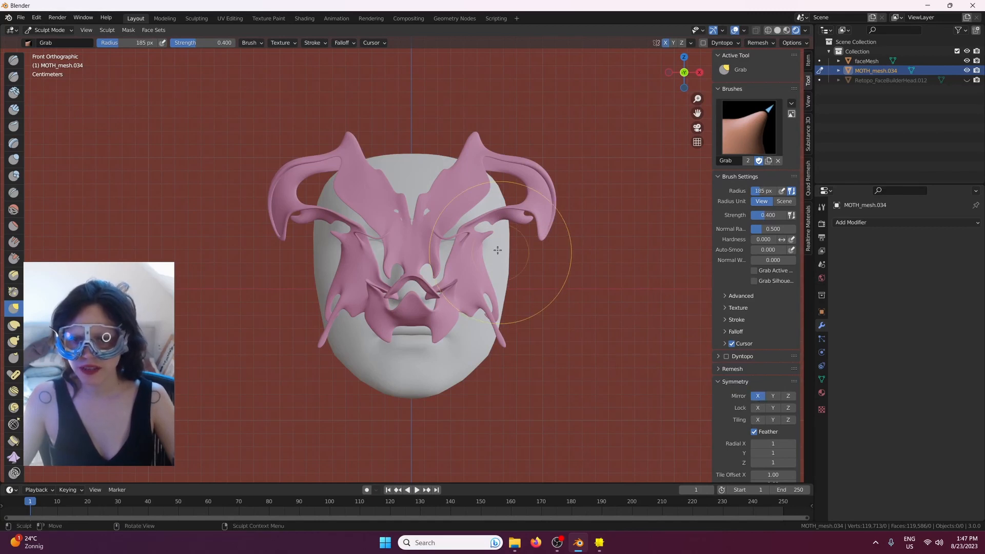
- Pull the mask's eye, nose and cheek areas outward with the Grab brush so they stop poking through the face mesh
{"action": "left_click_drag", "start_coordinate": [481, 227], "coordinate": [498, 231]}
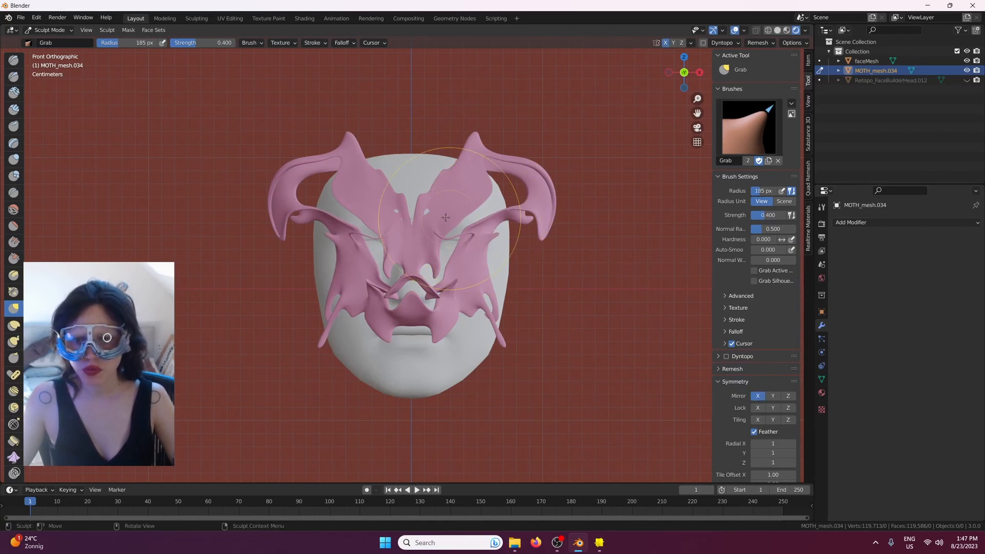
{"action": "mouse_move", "coordinate": [446, 218]}
{"action": "middle_mouse_down"}
{"action": "mouse_move", "coordinate": [411, 205]}
{"action": "mouse_move", "coordinate": [466, 205]}
{"action": "mouse_move", "coordinate": [533, 184]}
{"action": "mouse_move", "coordinate": [605, 228]}
{"action": "middle_mouse_up"}
{"action": "left_click_drag", "start_coordinate": [403, 235], "coordinate": [391, 235]}
{"action": "middle_click_drag", "start_coordinate": [391, 235], "coordinate": [418, 303]}
{"action": "left_click_drag", "start_coordinate": [419, 303], "coordinate": [422, 305]}
{"action": "middle_click_drag", "start_coordinate": [423, 304], "coordinate": [399, 307]}
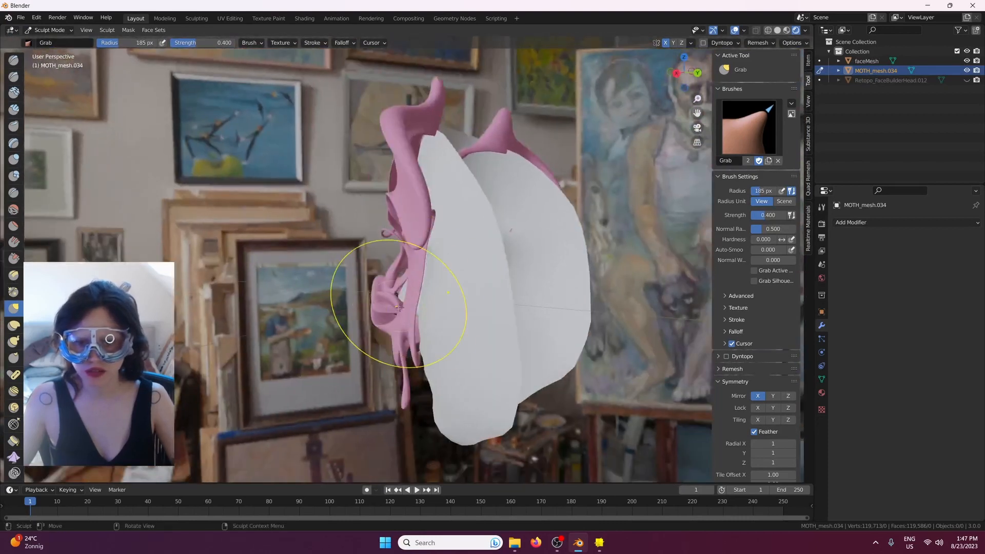
{"action": "left_click_drag", "start_coordinate": [414, 309], "coordinate": [407, 308]}
{"action": "mouse_move", "coordinate": [407, 308]}
{"action": "middle_mouse_down"}
{"action": "mouse_move", "coordinate": [363, 318]}
{"action": "mouse_move", "coordinate": [394, 315]}
{"action": "middle_mouse_up"}
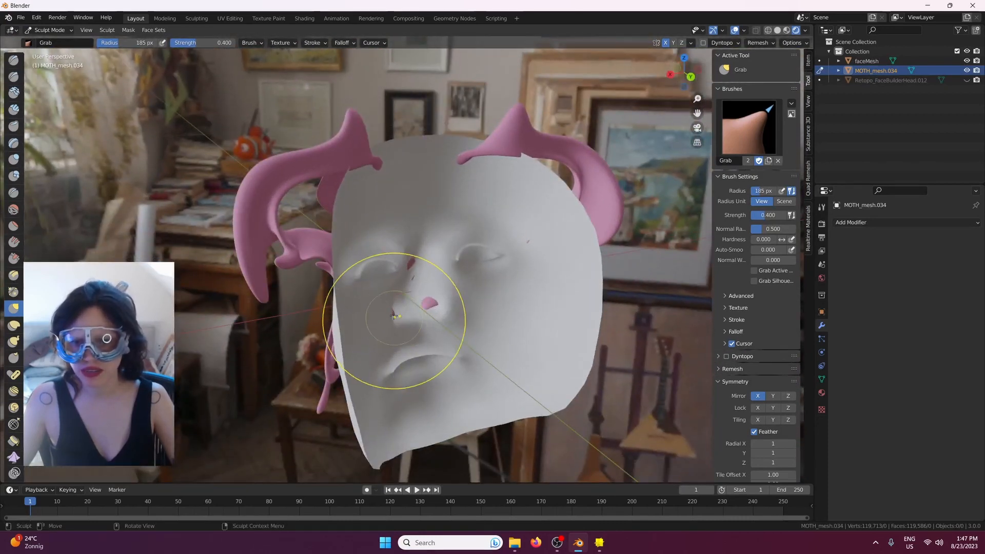
{"action": "left_click_drag", "start_coordinate": [394, 315], "coordinate": [357, 308]}
{"action": "middle_click_drag", "start_coordinate": [356, 308], "coordinate": [325, 311]}
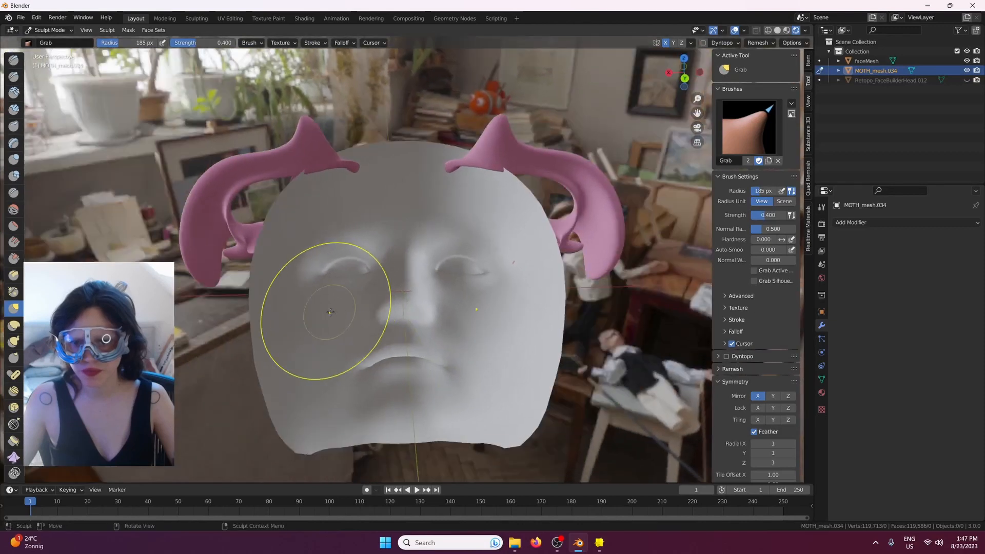
- Adjust the mask's brow and forehead areas with the Grab brush from behind so they clear the face mesh
{"action": "left_click_drag", "start_coordinate": [472, 279], "coordinate": [495, 273]}
{"action": "left_click_drag", "start_coordinate": [510, 262], "coordinate": [514, 262]}
{"action": "mouse_move", "coordinate": [507, 259]}
{"action": "middle_mouse_down"}
{"action": "mouse_move", "coordinate": [558, 301]}
{"action": "mouse_move", "coordinate": [638, 408]}
{"action": "middle_mouse_up"}
{"action": "scroll", "coordinate": [598, 357], "scroll_direction": "down", "scroll_amount": 3}
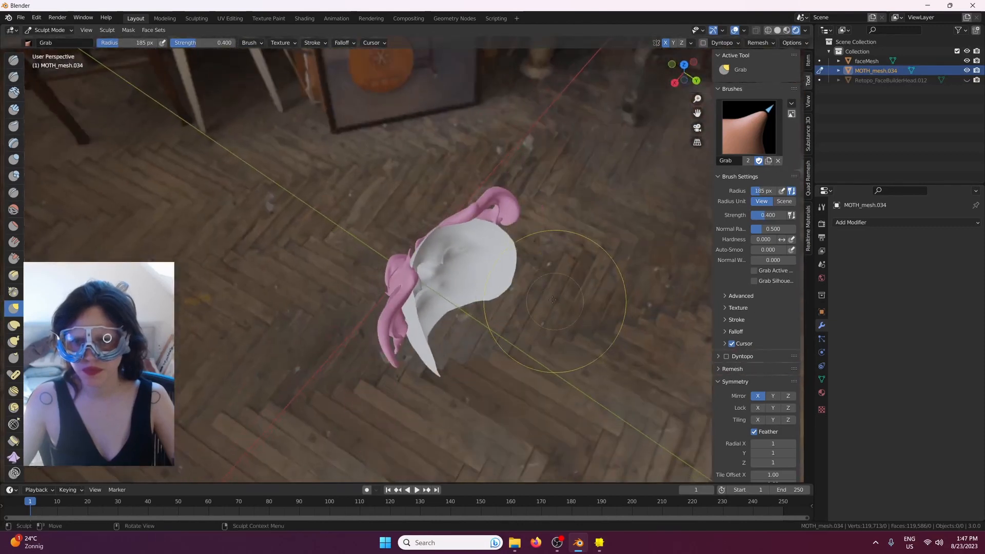
{"action": "scroll", "coordinate": [469, 213], "scroll_direction": "up", "scroll_amount": 3}
{"action": "left_click_drag", "start_coordinate": [500, 189], "coordinate": [498, 191]}
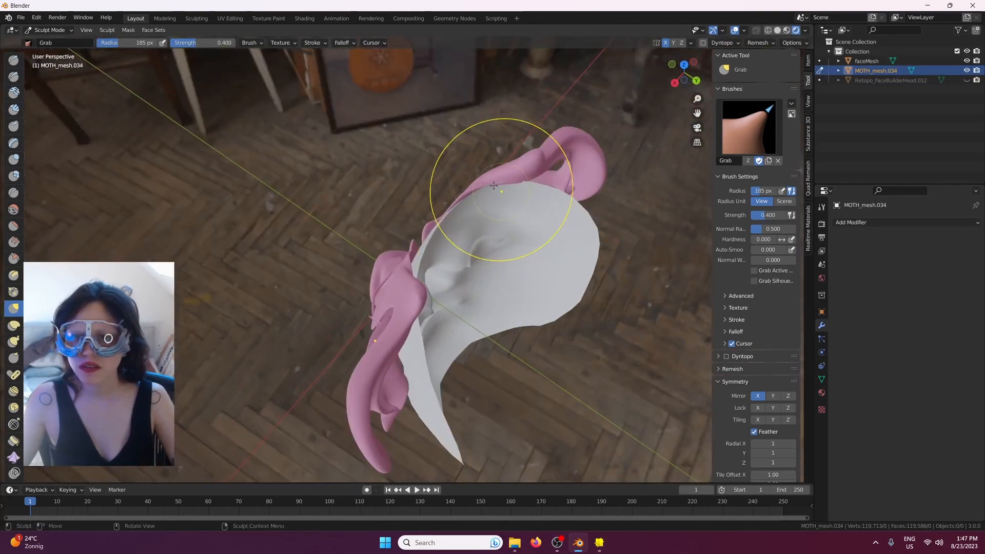
{"action": "middle_click_drag", "start_coordinate": [503, 191], "coordinate": [456, 180]}
{"action": "left_click_drag", "start_coordinate": [495, 204], "coordinate": [498, 193]}
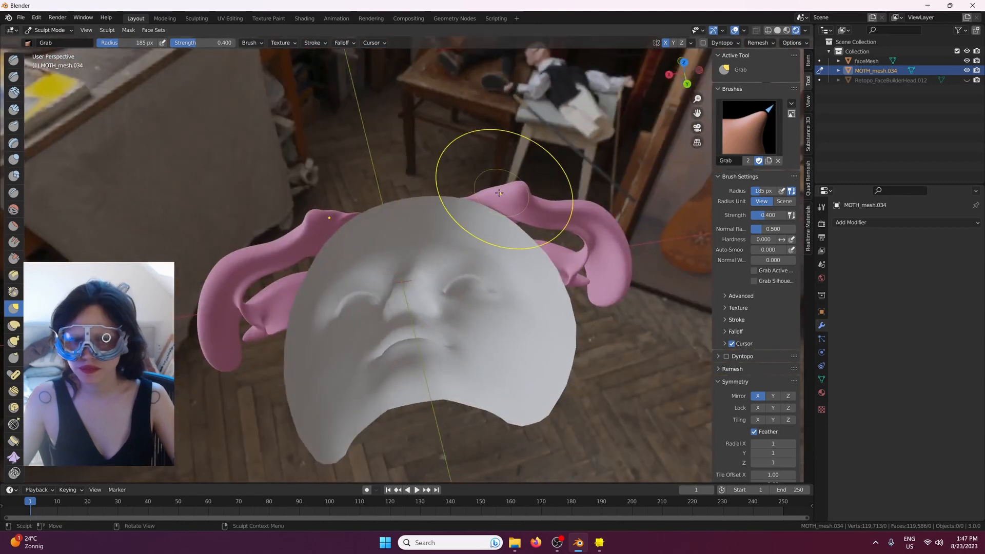
- Return to the front view and switch the mask back to Object Mode
{"action": "key", "text": "KP_1"}
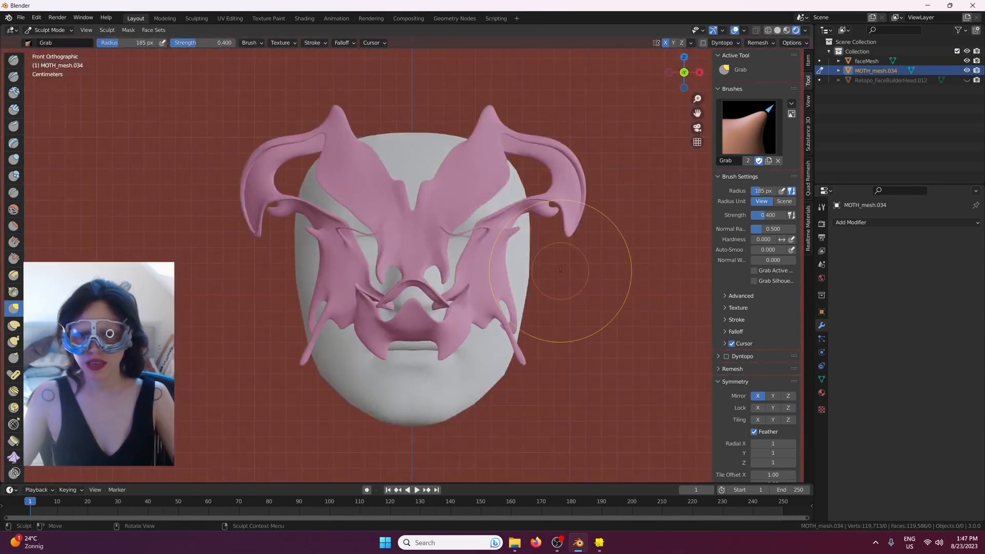
{"action": "scroll", "coordinate": [560, 271], "scroll_direction": "down", "scroll_amount": 2}
{"action": "left_click", "coordinate": [50, 30]}
{"action": "left_click", "coordinate": [57, 42]}
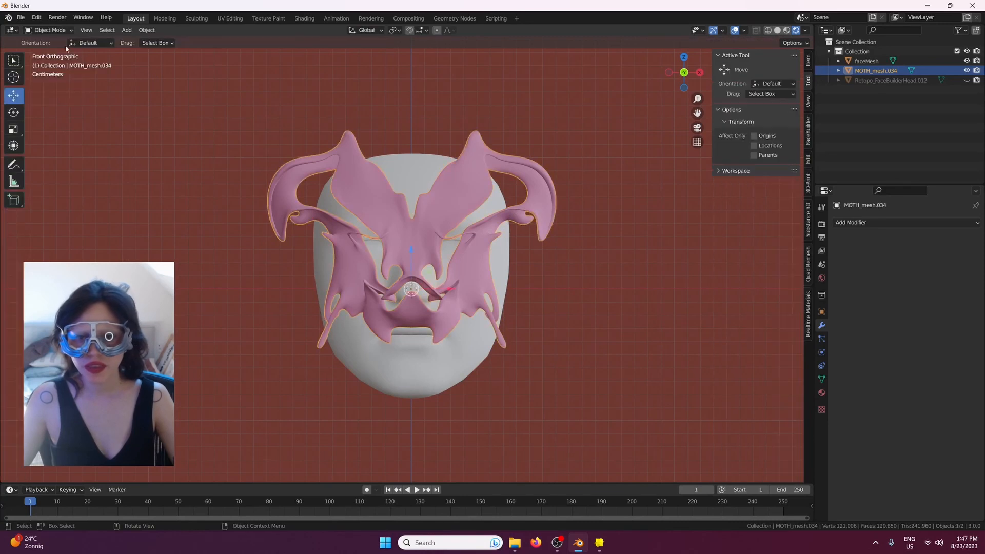
- Examine the density of the mask's mesh in Edit Mode and return to Object Mode
{"action": "scroll", "coordinate": [496, 291], "scroll_direction": "up", "scroll_amount": 3}
{"action": "key", "text": "Tab"}
{"action": "scroll", "coordinate": [460, 262], "scroll_direction": "up", "scroll_amount": 2}
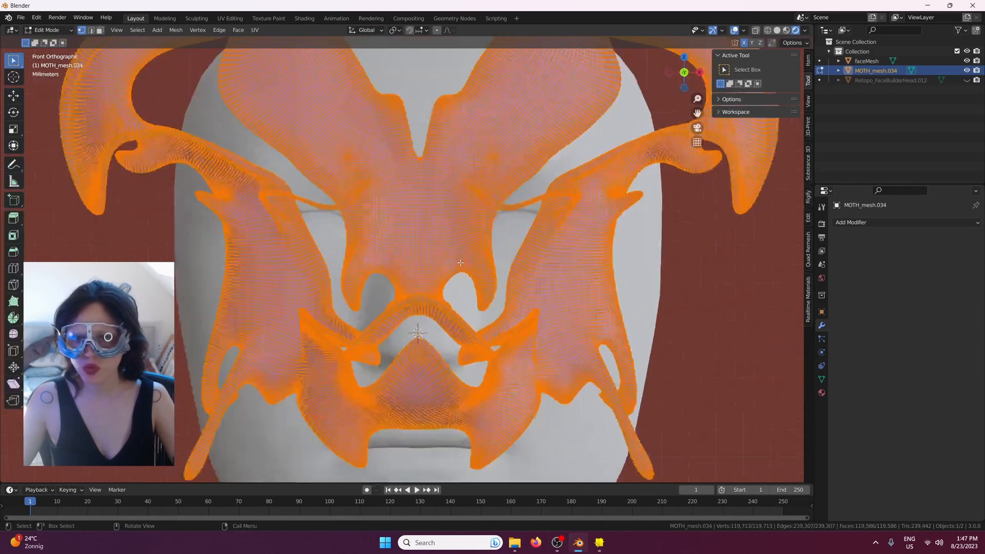
{"action": "scroll", "coordinate": [460, 262], "scroll_direction": "up", "scroll_amount": 2}
{"action": "key", "text": "Home"}
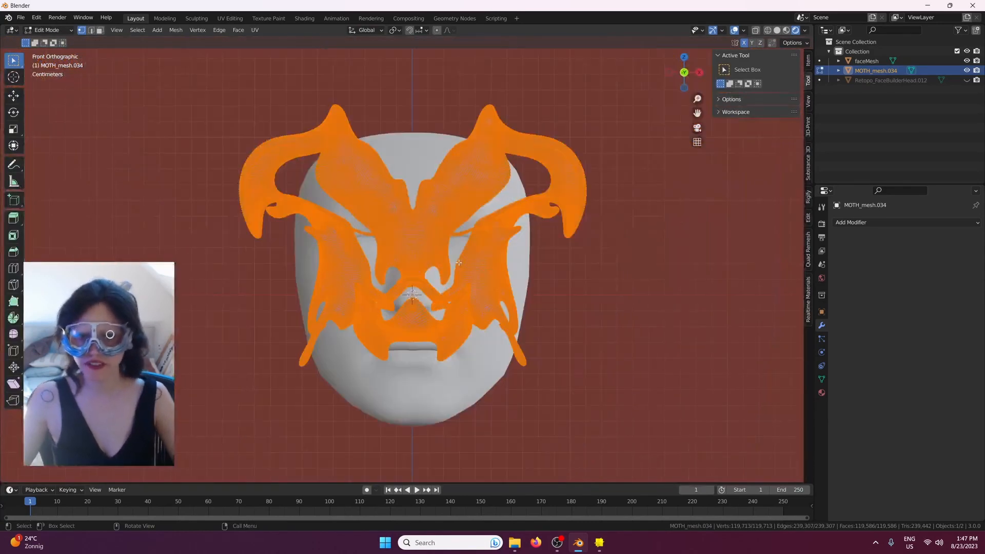
{"action": "scroll", "coordinate": [458, 262], "scroll_direction": "up", "scroll_amount": 2}
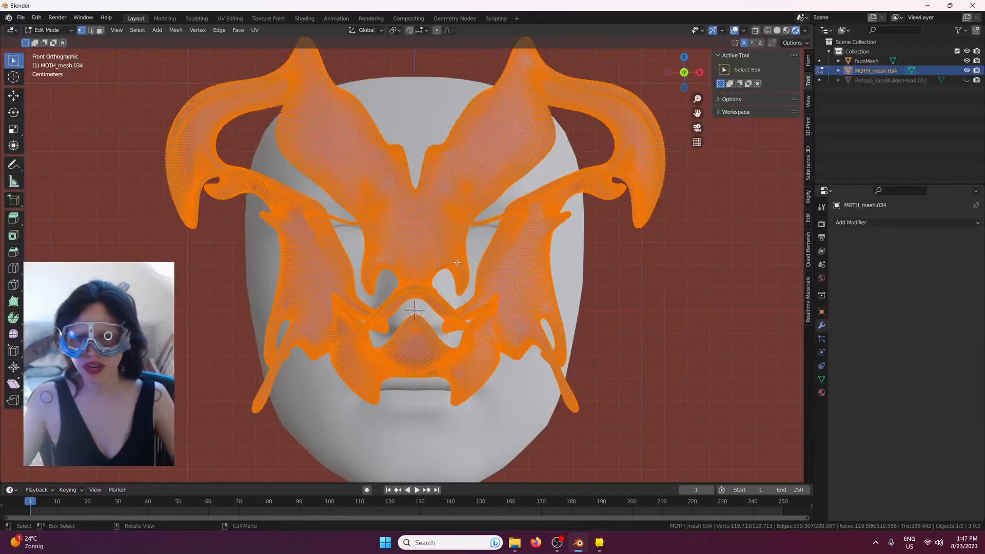
{"action": "key", "text": "Tab"}
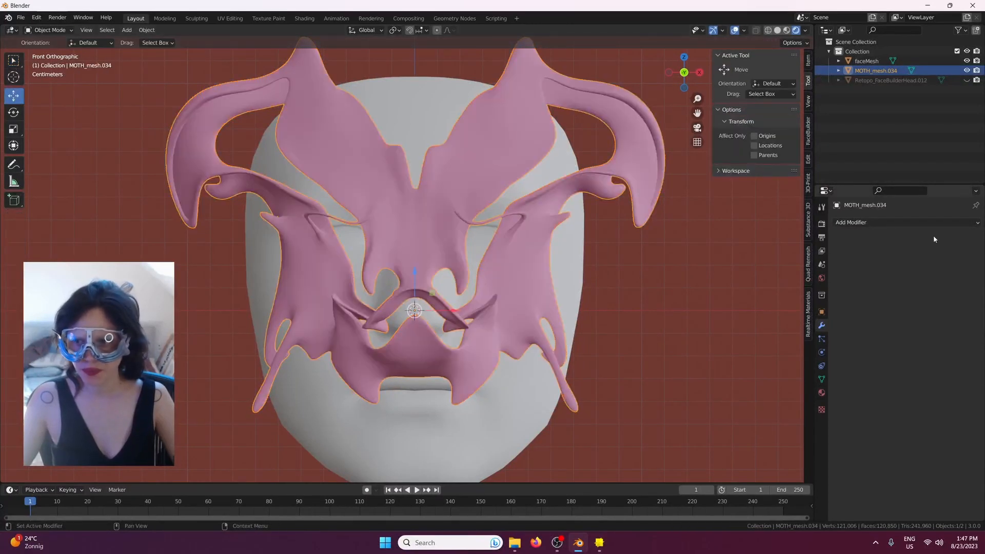
- Reduce the mask's mesh by applying a Decimate modifier with a ratio of 0.5, and check the topology in Edit Mode
{"action": "left_click", "coordinate": [912, 223]}
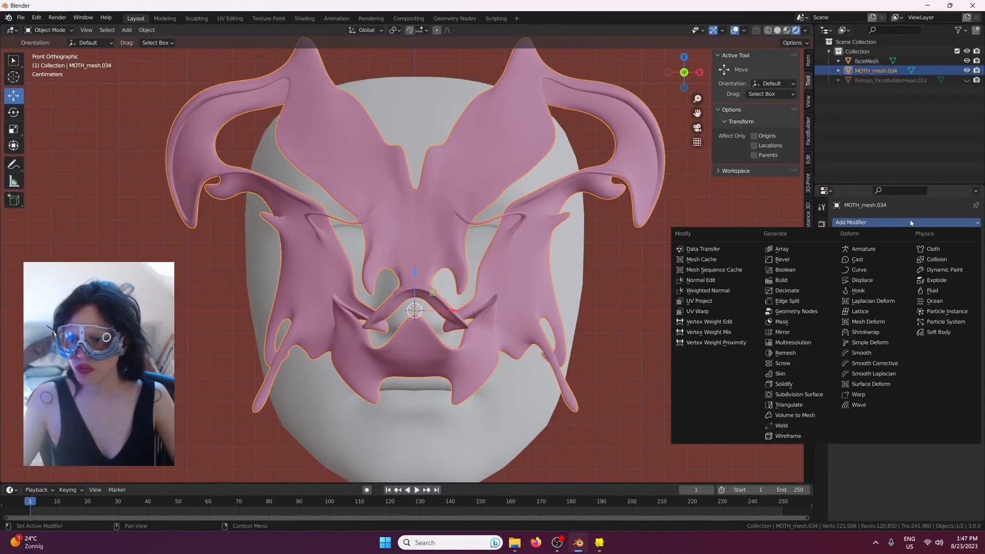
{"action": "left_click", "coordinate": [789, 291]}
{"action": "left_click", "coordinate": [946, 264]}
{"action": "type", "text": "0.5000"}
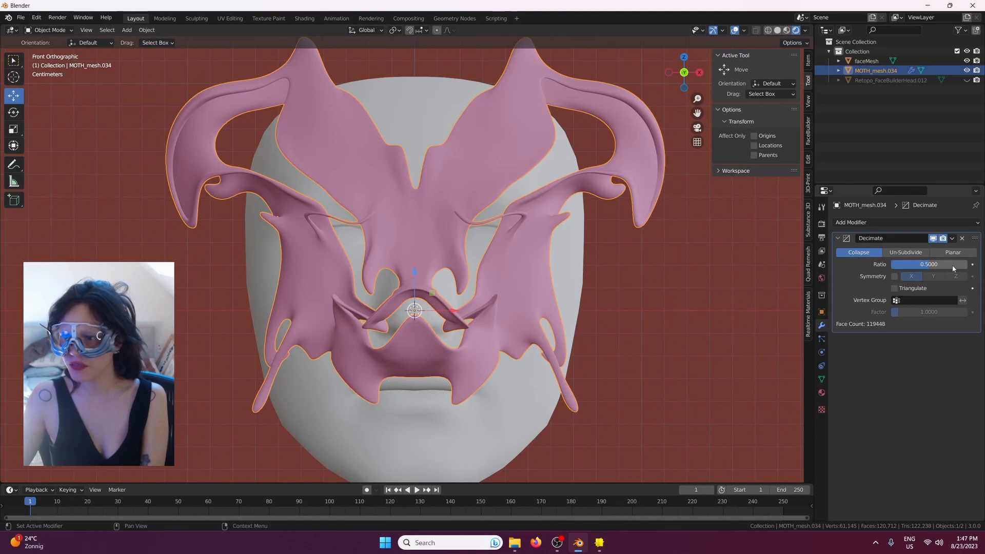
{"action": "left_click", "coordinate": [952, 239]}
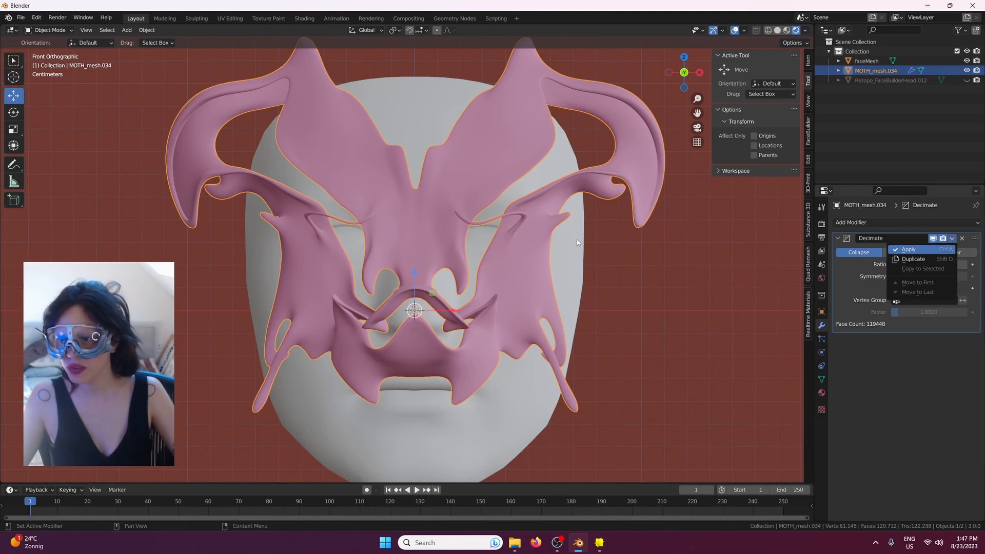
{"action": "key", "text": "Return"}
{"action": "key", "text": "Tab"}
{"action": "scroll", "coordinate": [564, 233], "scroll_direction": "up", "scroll_amount": 5}
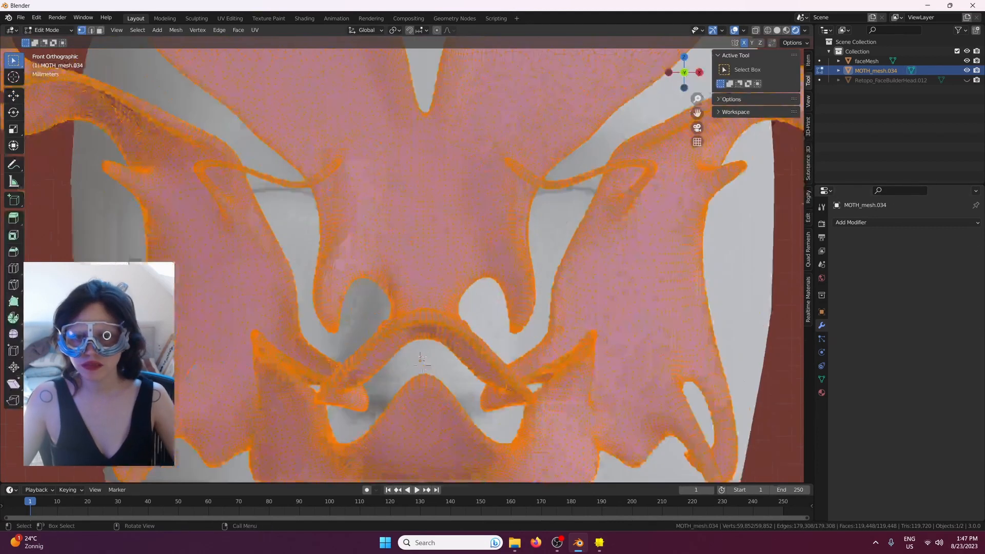
{"action": "scroll", "coordinate": [536, 230], "scroll_direction": "down", "scroll_amount": 5}
{"action": "key", "text": "Tab"}
{"action": "left_click", "coordinate": [854, 222]}
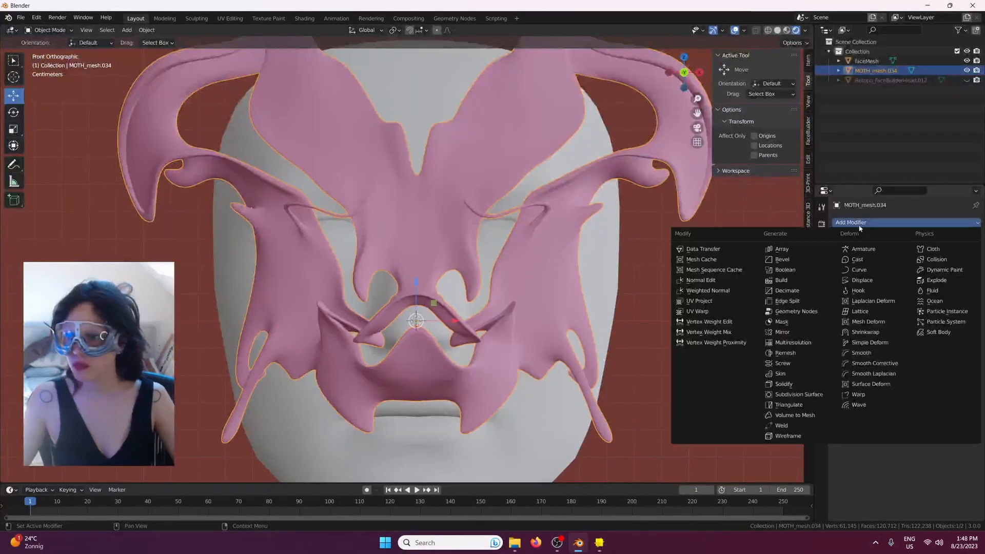
{"action": "left_click", "coordinate": [808, 291]}
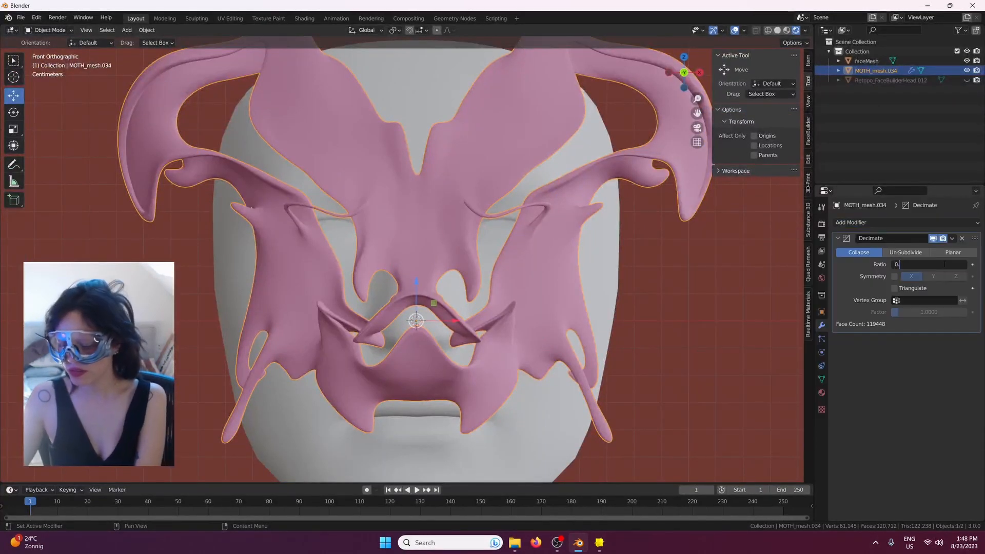
{"action": "key", "text": "Return"}
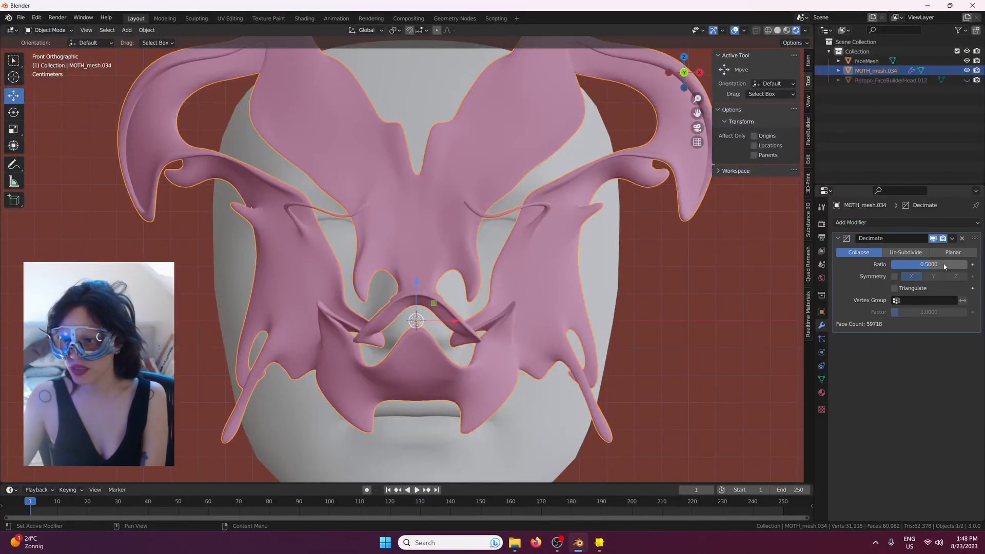
{"action": "left_click", "coordinate": [961, 238]}
- Decimate the mask a second time with a ratio of 0.5 and apply the modifier
{"action": "left_click", "coordinate": [887, 222]}
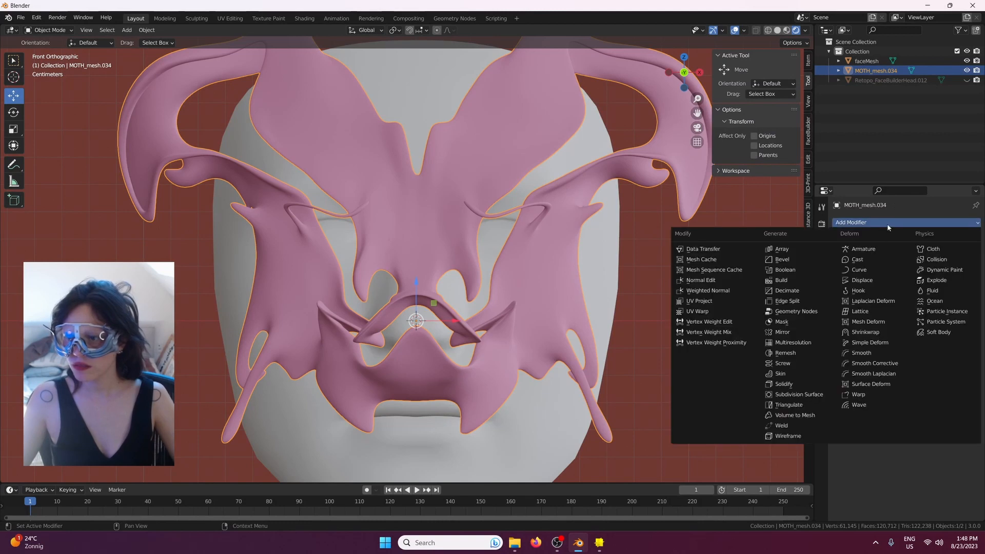
{"action": "left_click", "coordinate": [808, 290]}
{"action": "left_click", "coordinate": [926, 265]}
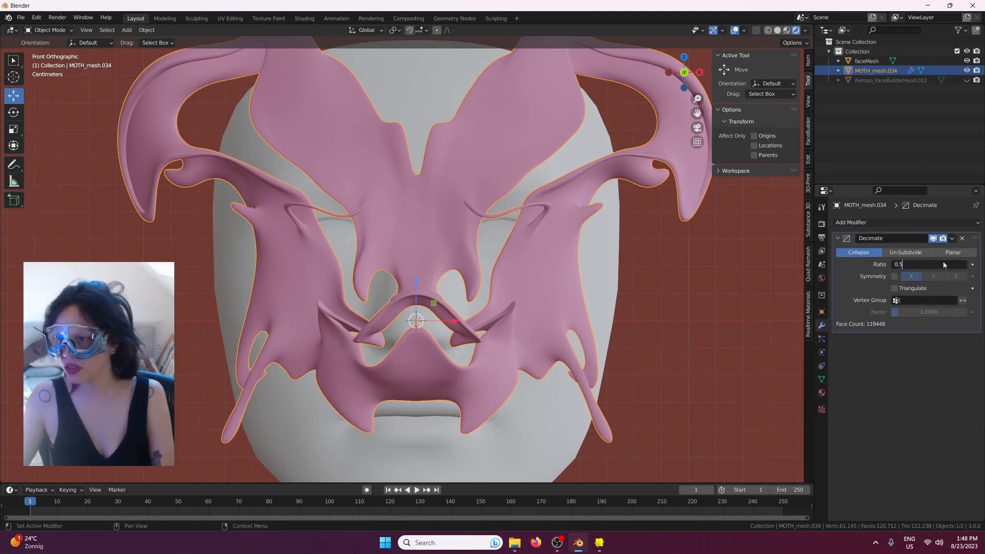
{"action": "key", "text": "Return"}
{"action": "left_click", "coordinate": [952, 238]}
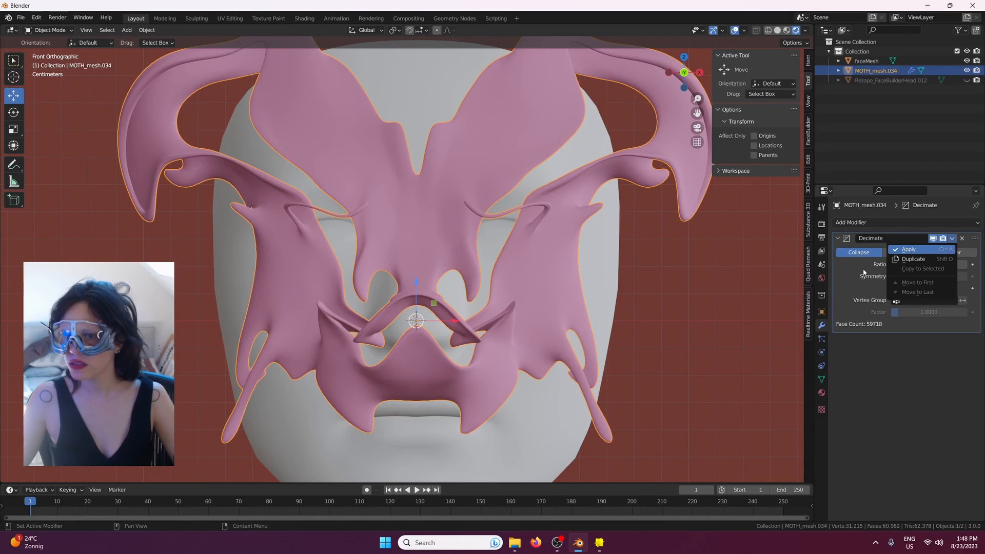
{"action": "left_click", "coordinate": [909, 249]}
- Examine the further reduced mask topology in Edit Mode and return to Object Mode
{"action": "scroll", "coordinate": [679, 222], "scroll_direction": "down", "scroll_amount": 3}
{"action": "key", "text": "Tab"}
{"action": "scroll", "coordinate": [556, 281], "scroll_direction": "up", "scroll_amount": 6}
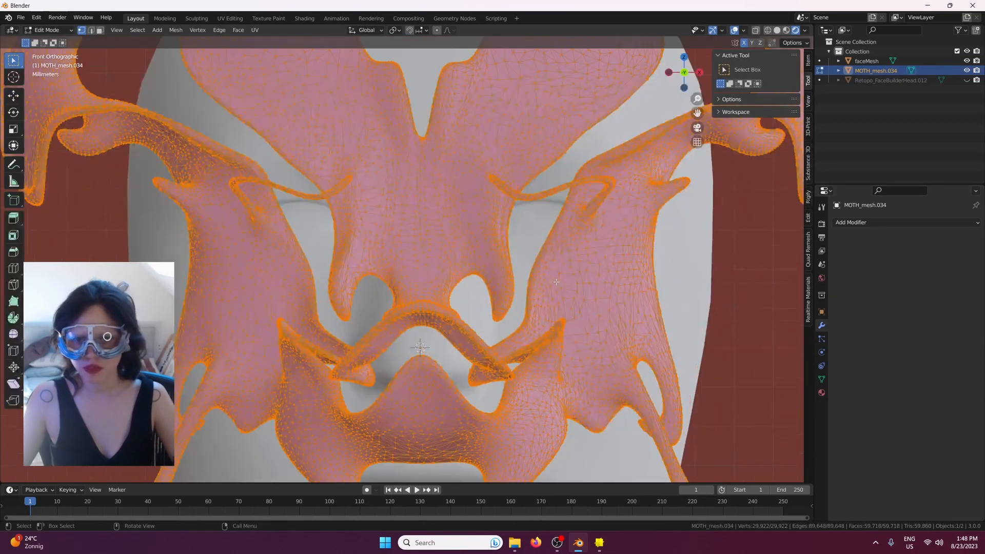
{"action": "scroll", "coordinate": [556, 282], "scroll_direction": "down", "scroll_amount": 6}
{"action": "key", "text": "Tab"}
- Reselect the mask and apply its object transform
{"action": "left_click", "coordinate": [654, 307]}
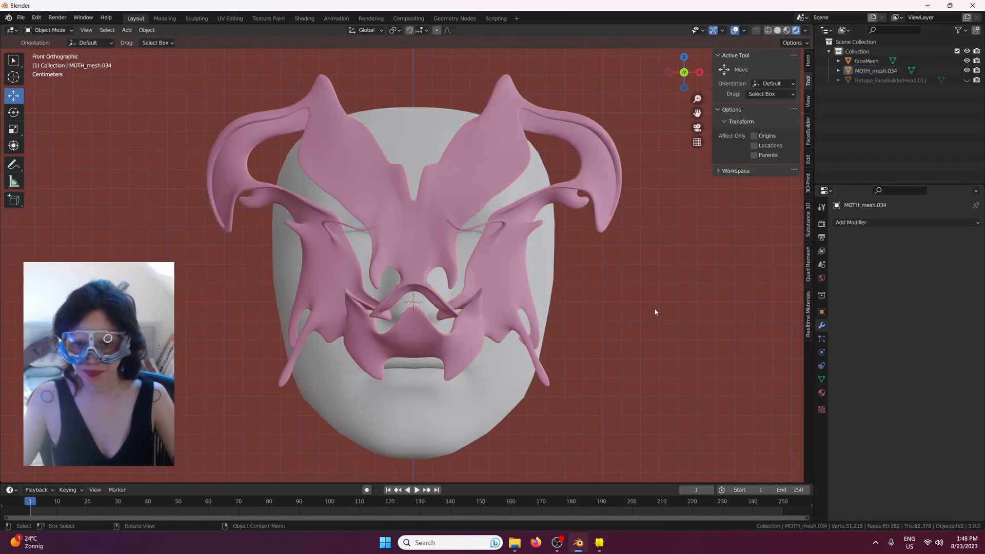
{"action": "scroll", "coordinate": [655, 310], "scroll_direction": "down", "scroll_amount": 2}
{"action": "scroll", "coordinate": [654, 307], "scroll_direction": "up", "scroll_amount": 1}
{"action": "left_click", "coordinate": [463, 290]}
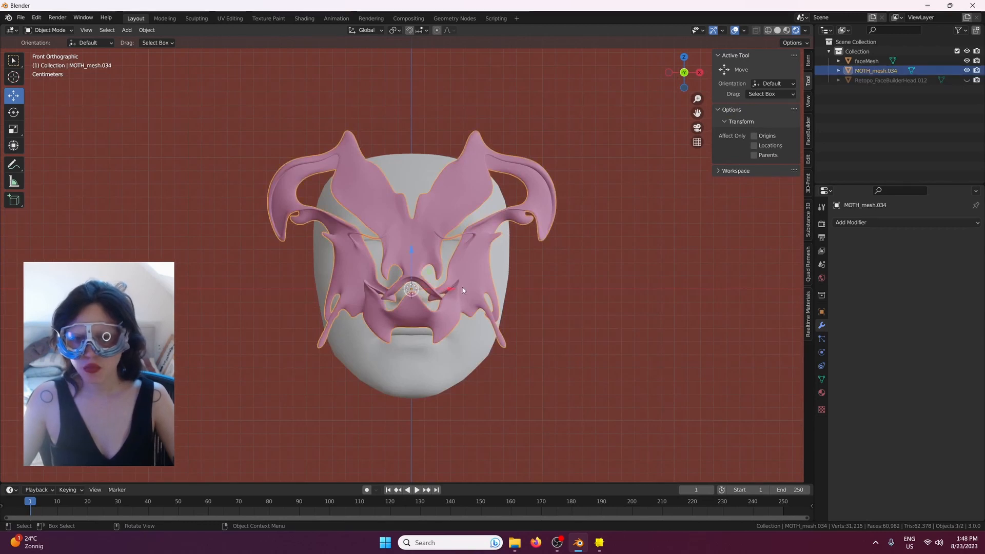
{"action": "key", "text": "ctrl+a"}
{"action": "left_click", "coordinate": [524, 271]}
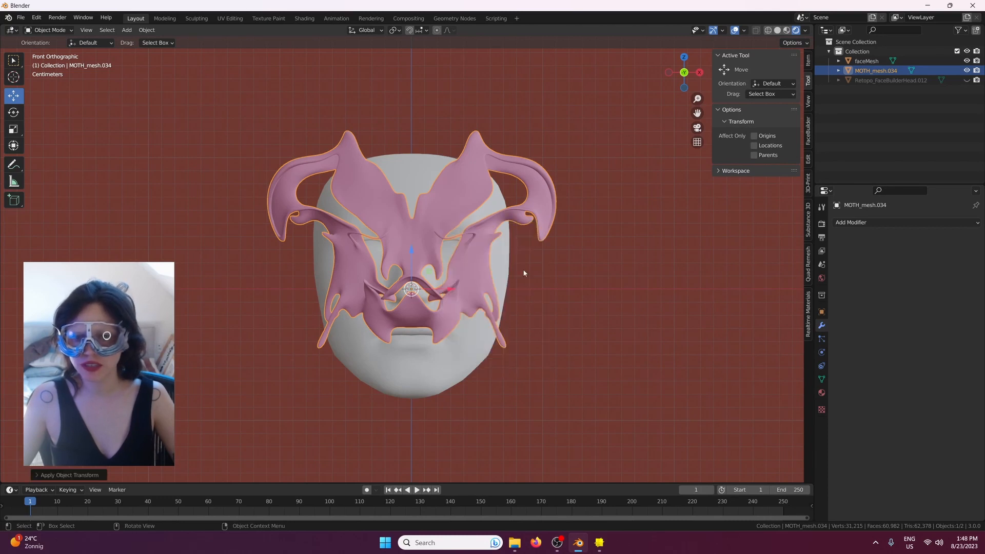
- Export only the selected mask as FBX, overwriting mask_example.fbx
{"action": "left_click", "coordinate": [25, 20]}
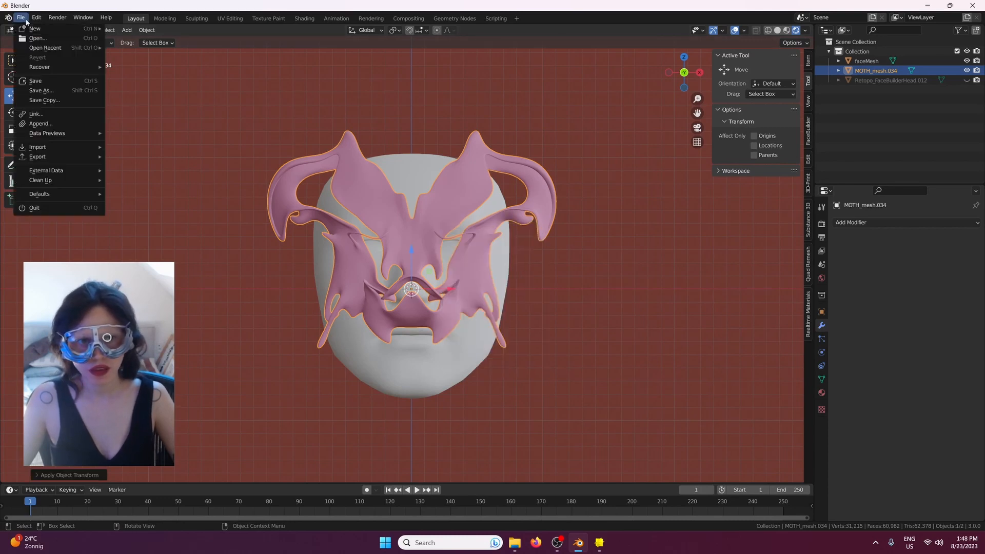
{"action": "mouse_move", "coordinate": [72, 157]}
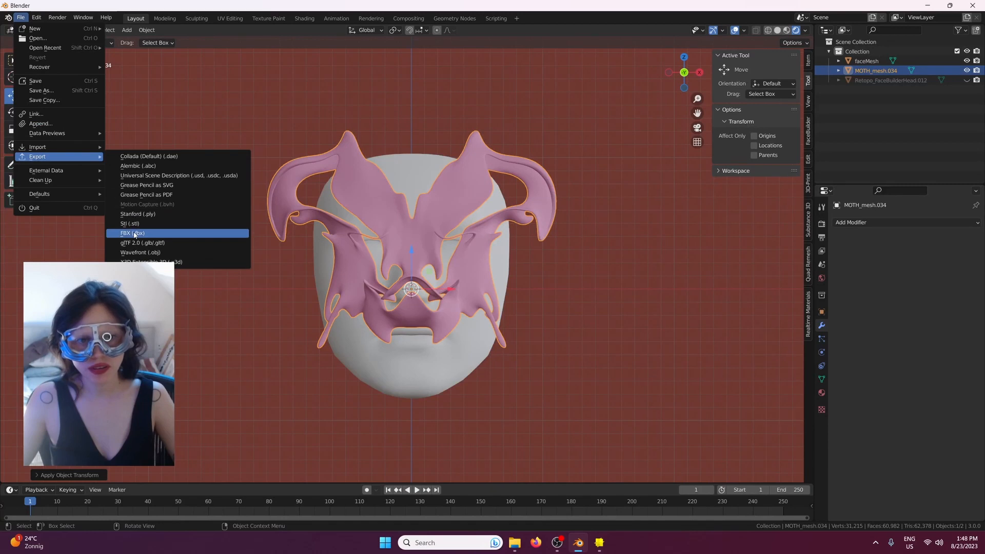
{"action": "left_click", "coordinate": [132, 233]}
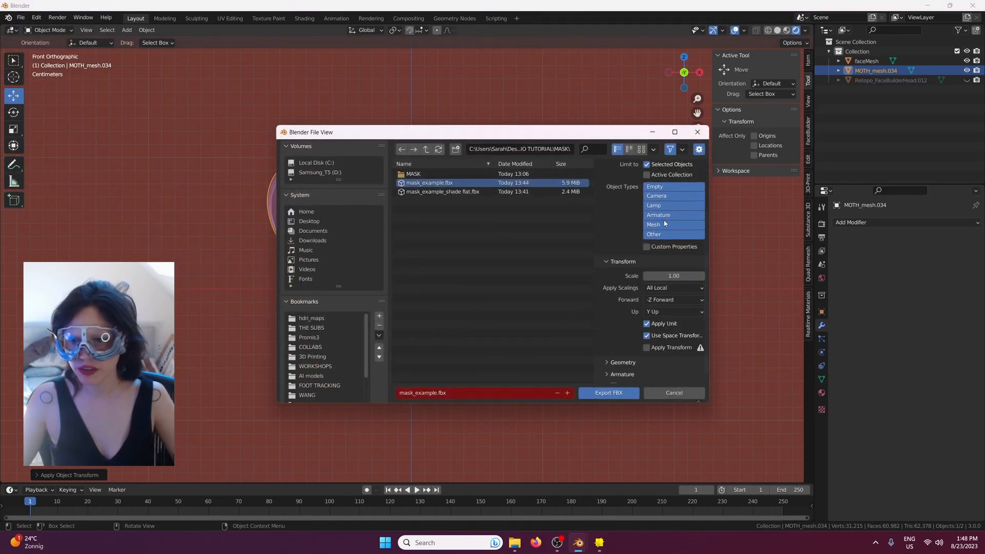
{"action": "left_click", "coordinate": [614, 393]}
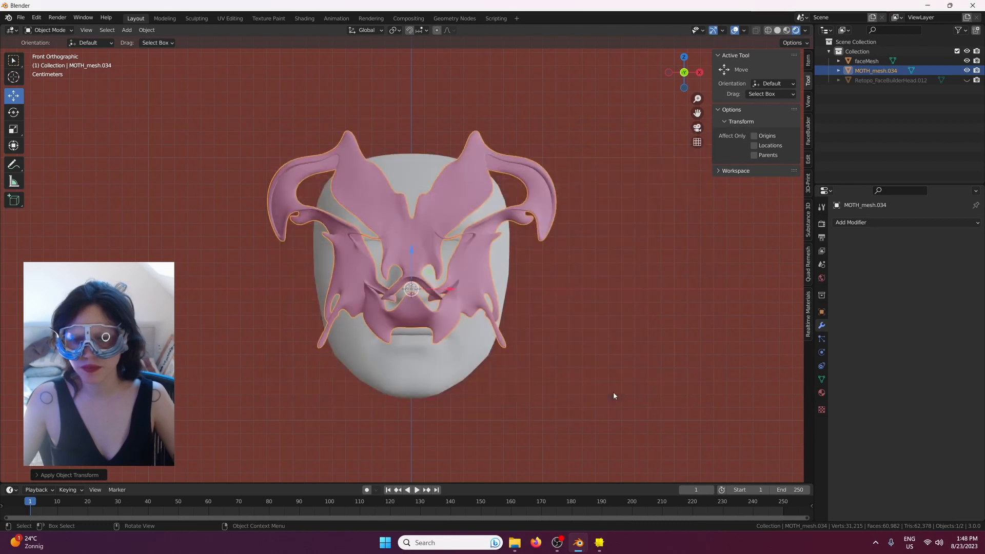
- Apply Shade Flat to the mask and inspect the faceted shading up close
{"action": "scroll", "coordinate": [382, 210], "scroll_direction": "up", "scroll_amount": 5}
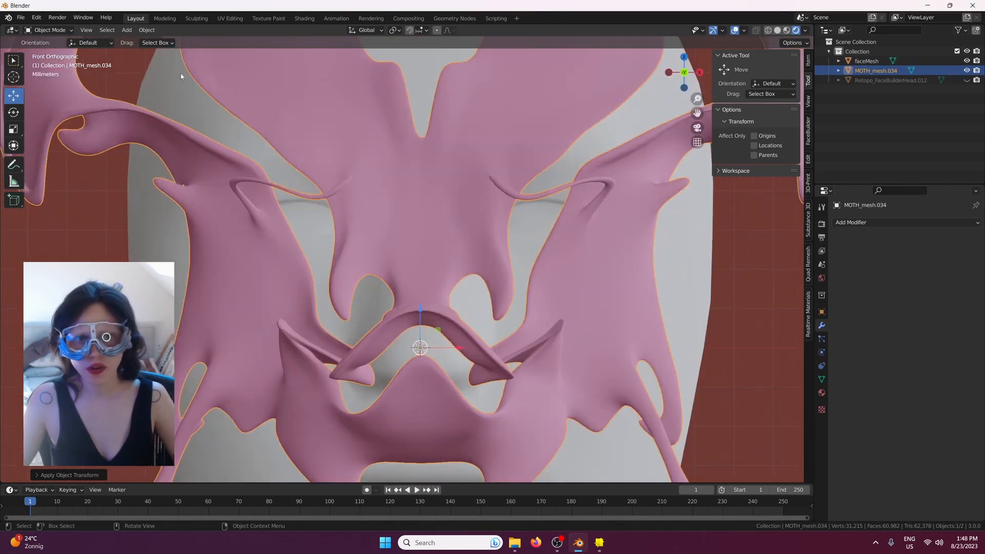
{"action": "left_click", "coordinate": [147, 31]}
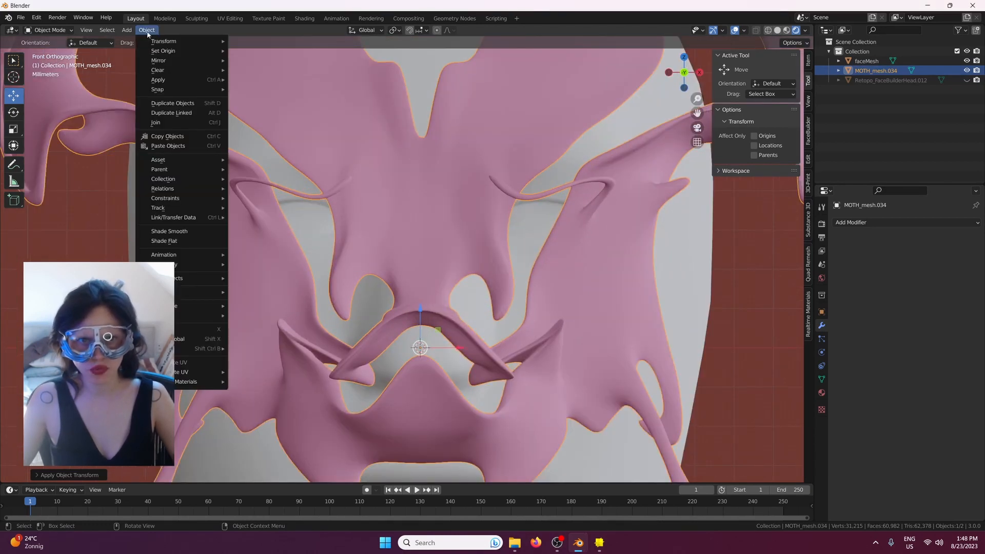
{"action": "left_click", "coordinate": [167, 241]}
{"action": "scroll", "coordinate": [273, 328], "scroll_direction": "up", "scroll_amount": 6}
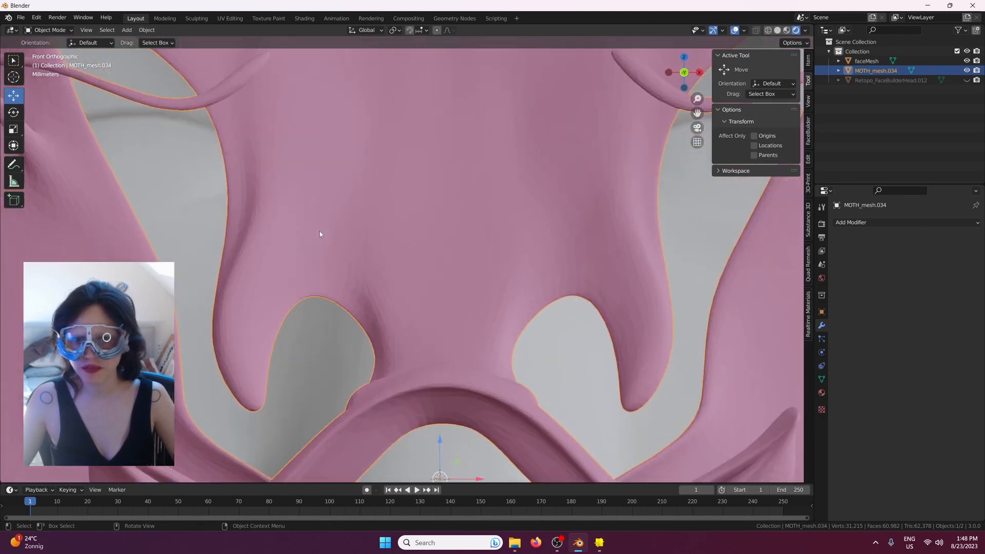
{"action": "scroll", "coordinate": [253, 360], "scroll_direction": "up", "scroll_amount": 3}
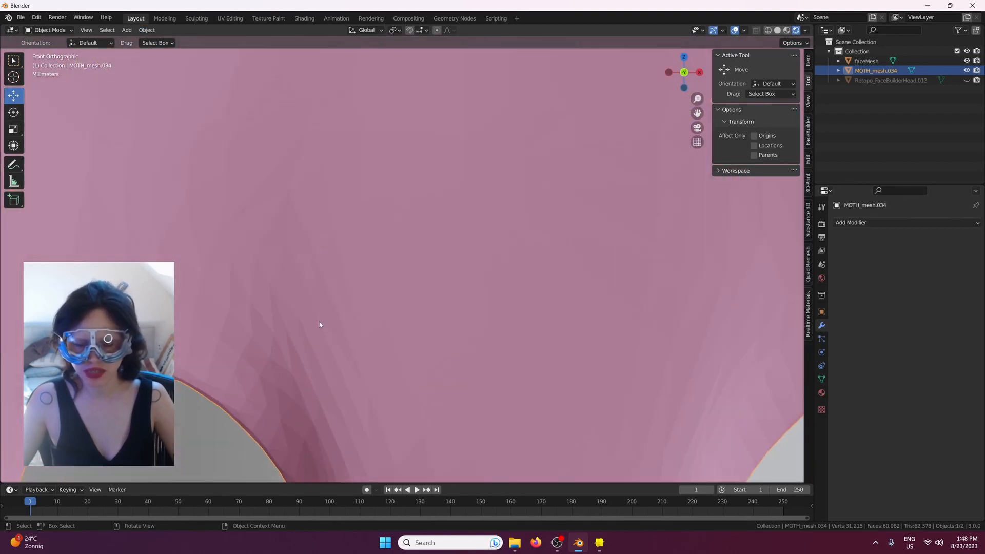
{"action": "scroll", "coordinate": [318, 322], "scroll_direction": "down", "scroll_amount": 4}
{"action": "scroll", "coordinate": [649, 372], "scroll_direction": "down", "scroll_amount": 8}
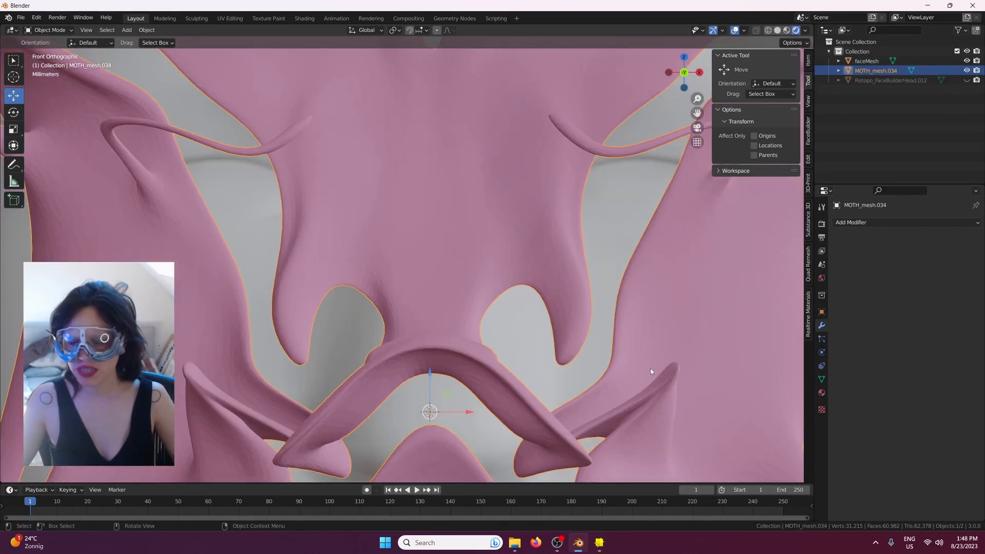
- Export the flat-shaded mask as FBX over mask_example_shade flat.fbx, limited to selected objects, and deselect the mask
{"action": "left_click", "coordinate": [20, 17]}
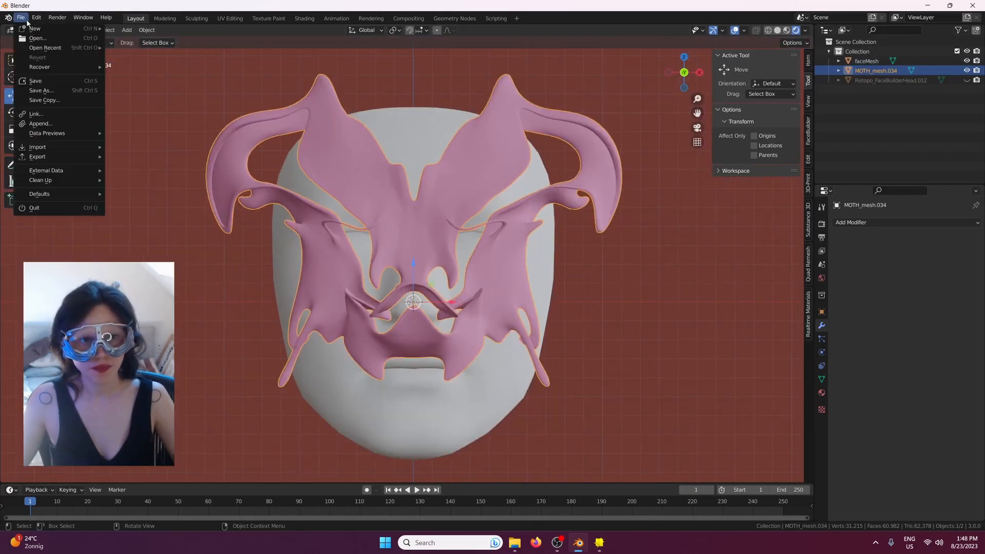
{"action": "mouse_move", "coordinate": [71, 158]}
{"action": "left_click", "coordinate": [132, 233]}
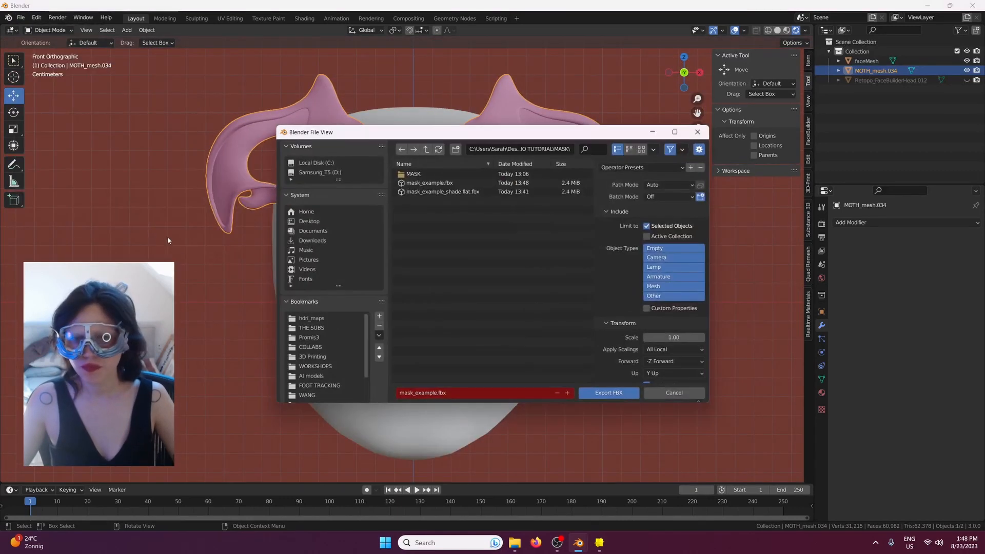
{"action": "left_click", "coordinate": [425, 192]}
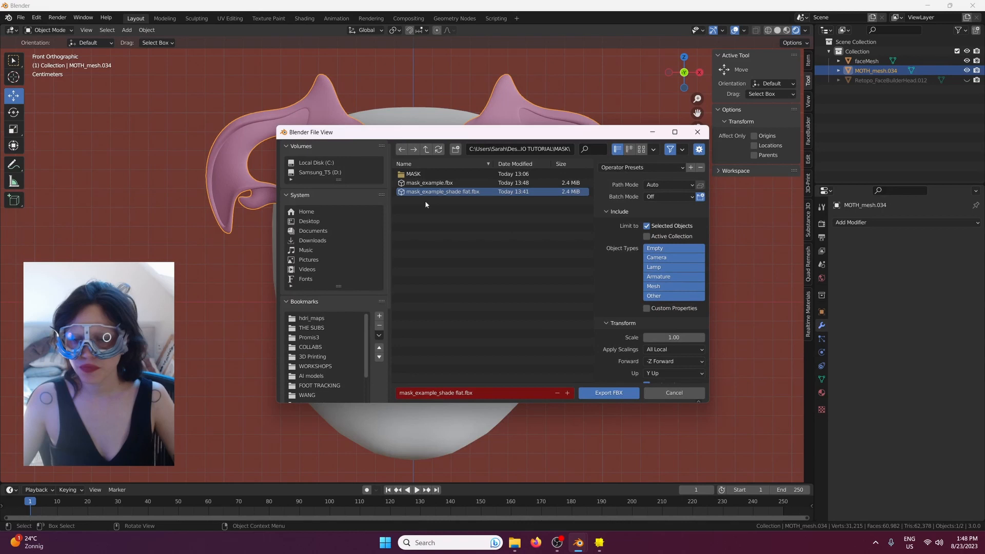
{"action": "left_click", "coordinate": [609, 392]}
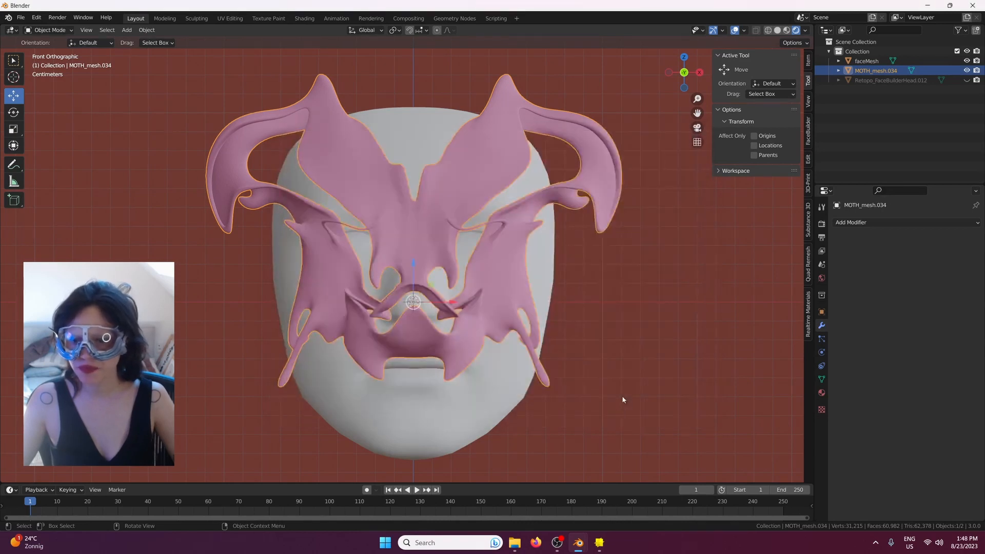
{"action": "left_click", "coordinate": [621, 399]}
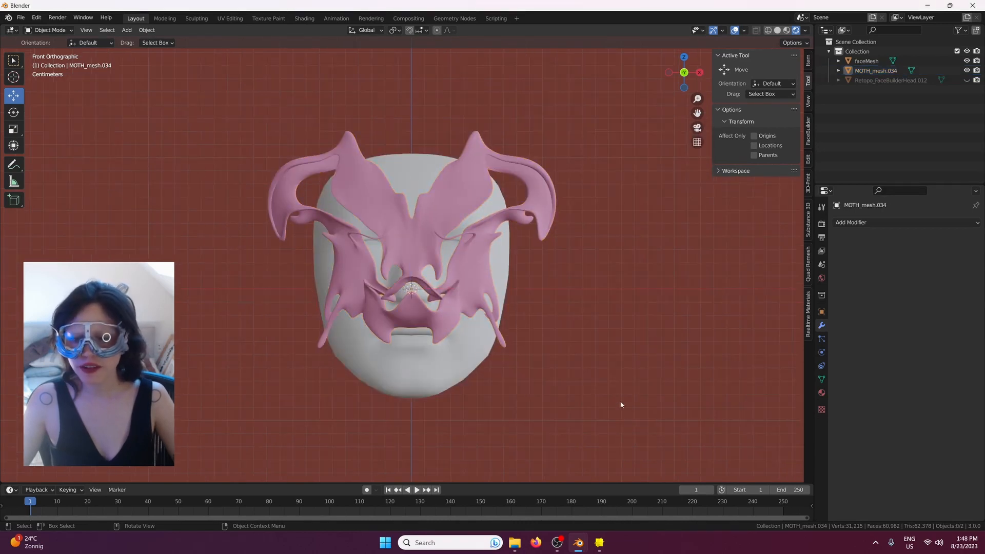
- Switch to Lens Studio, create a new project and add a Face Mesh object to the scene
{"action": "left_click", "coordinate": [600, 542]}
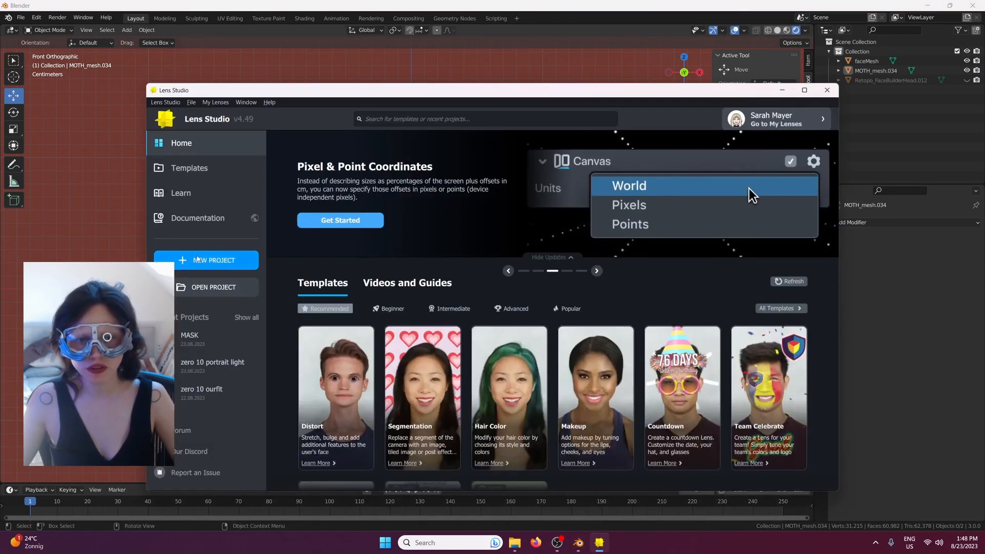
{"action": "left_click", "coordinate": [206, 265]}
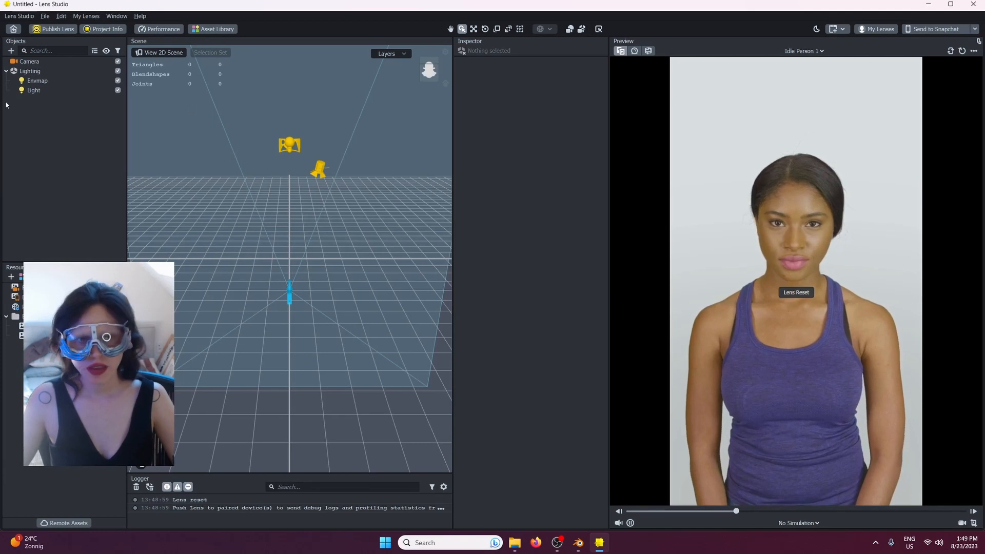
{"action": "left_click", "coordinate": [10, 50]}
{"action": "left_click", "coordinate": [38, 81]}
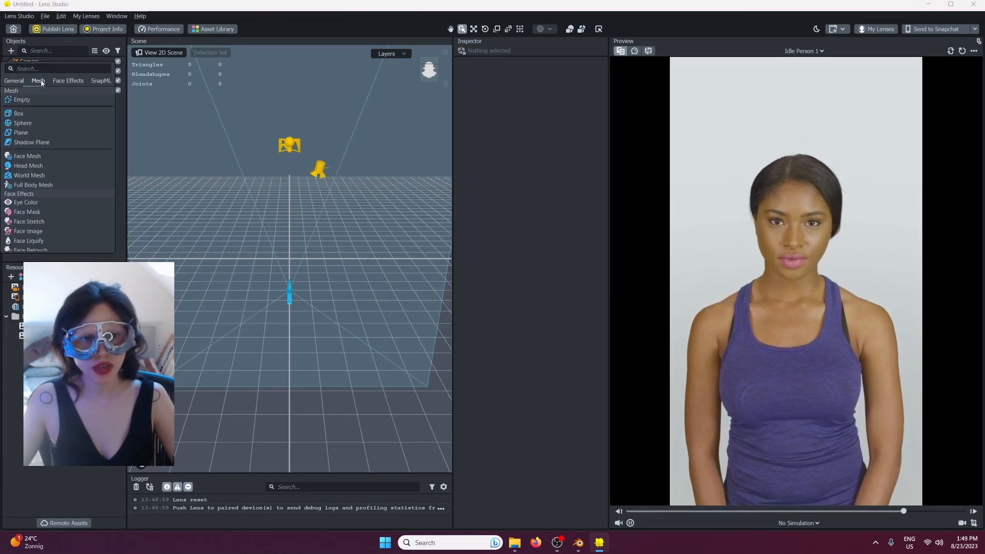
{"action": "left_click", "coordinate": [50, 144]}
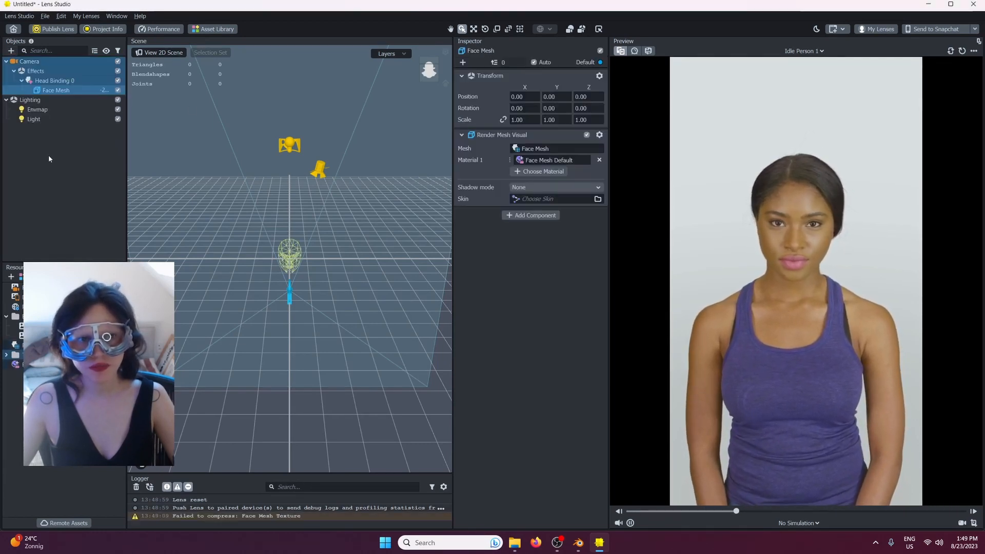
- Import mask_example and mask_example_shade flat from the MASK folder under Head Binding 0, keeping the default FBX import options
{"action": "left_click", "coordinate": [514, 542]}
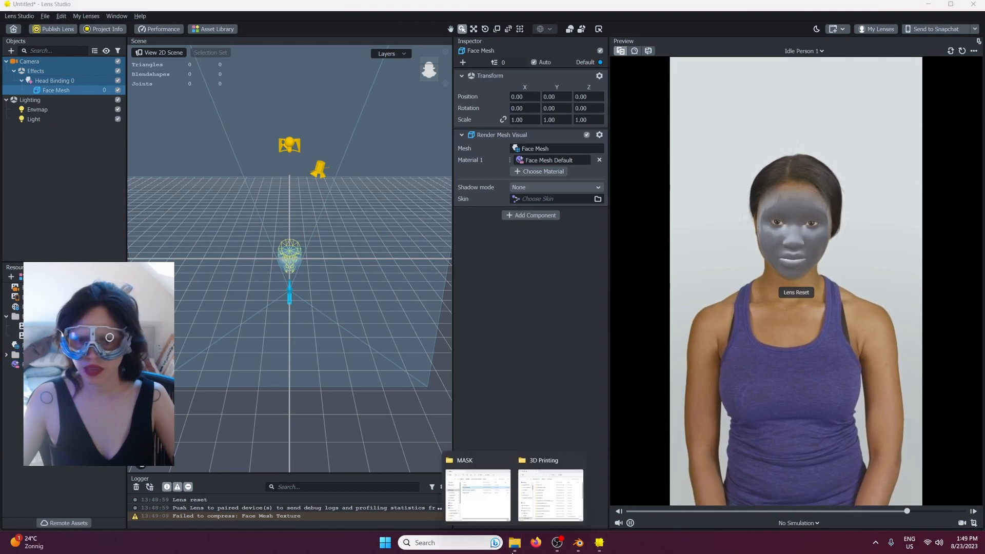
{"action": "left_click", "coordinate": [480, 490]}
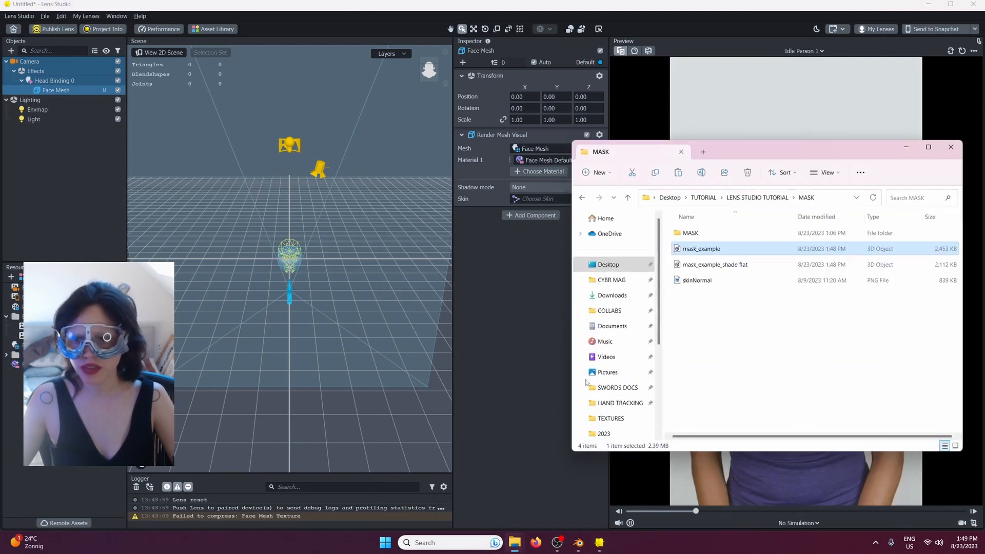
{"action": "left_click", "coordinate": [713, 264]}
{"action": "left_click", "coordinate": [698, 250], "text": "ctrl"}
{"action": "left_click_drag", "start_coordinate": [704, 251], "coordinate": [66, 72]}
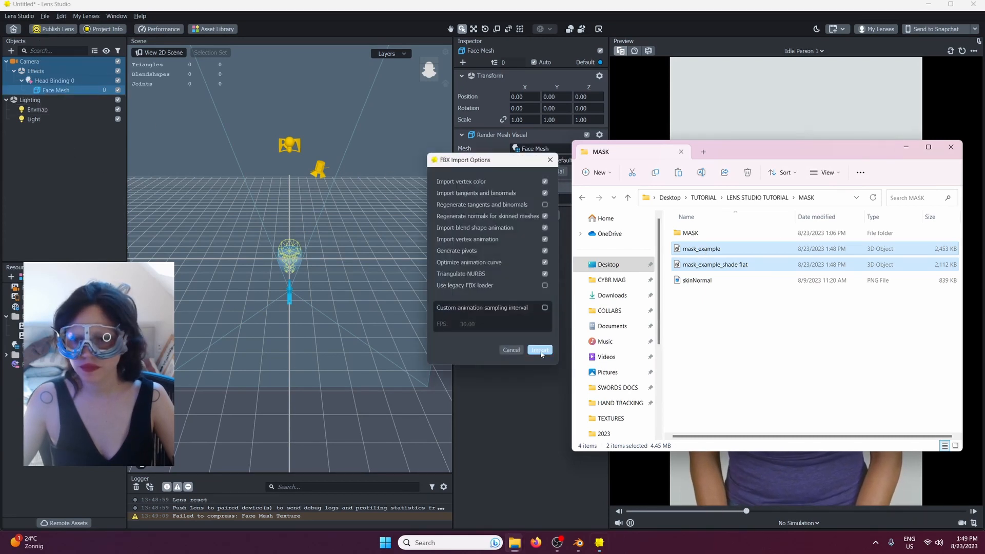
{"action": "left_click", "coordinate": [540, 350]}
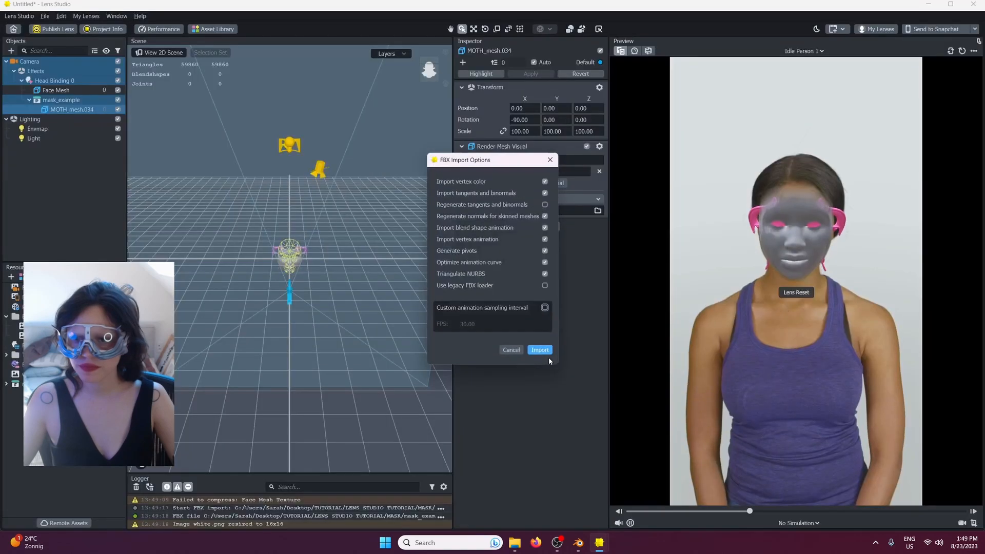
{"action": "left_click", "coordinate": [546, 348]}
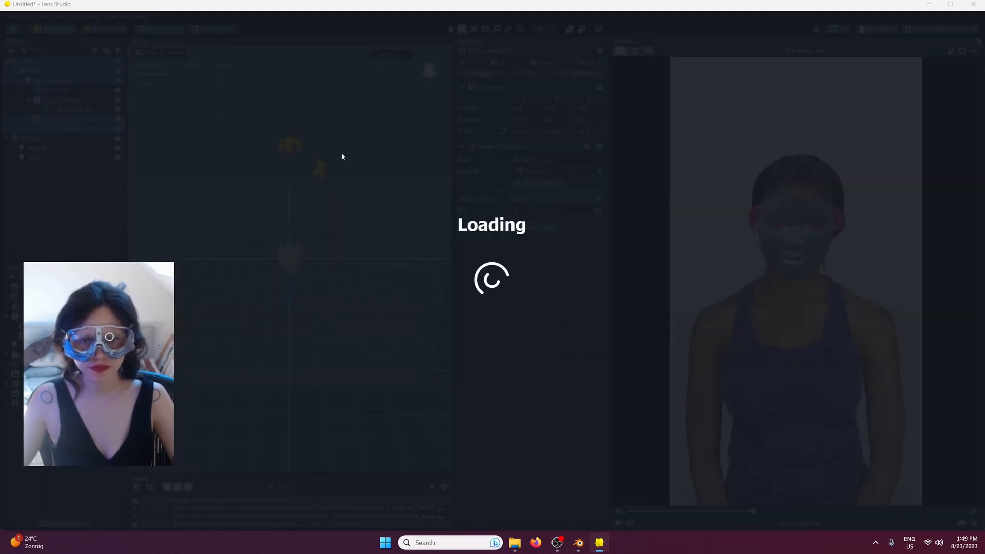
- Select both imported masks and move them together in front of the face mesh, to about Y 5.98 and Z 11.67
{"action": "scroll", "coordinate": [249, 213], "scroll_direction": "up", "scroll_amount": 5}
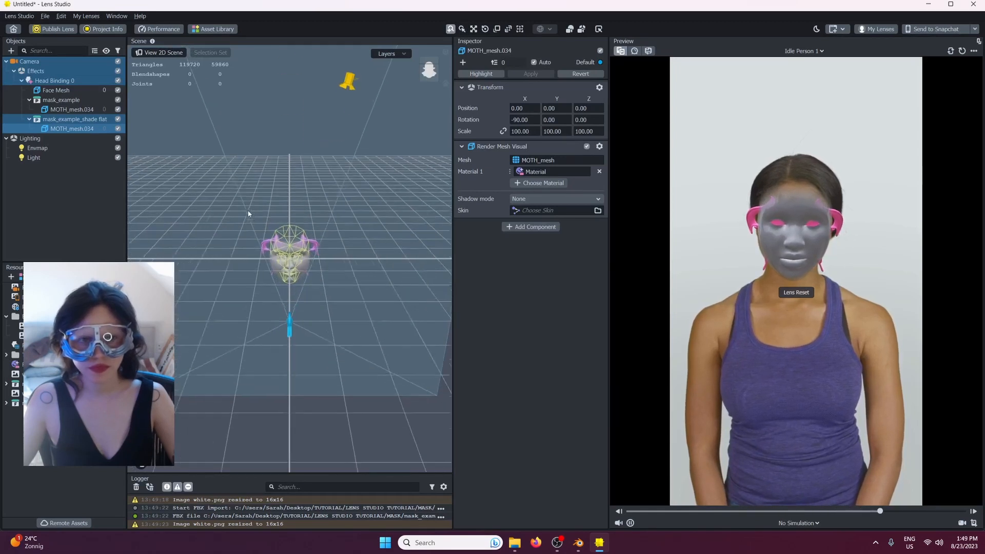
{"action": "left_click", "coordinate": [29, 119]}
{"action": "left_click", "coordinate": [29, 99]}
{"action": "left_click", "coordinate": [56, 100]}
{"action": "left_click", "coordinate": [66, 110], "text": "shift"}
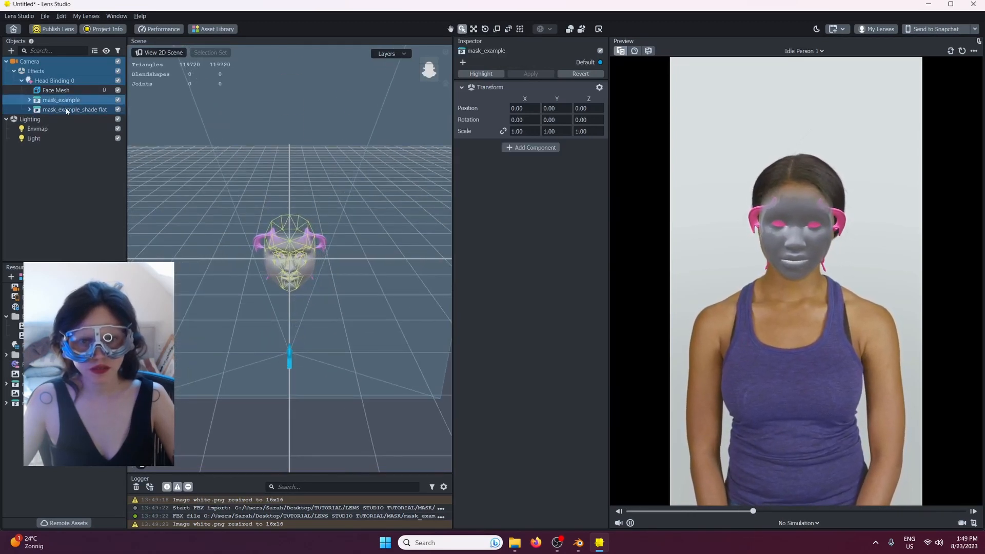
{"action": "scroll", "coordinate": [312, 205], "scroll_direction": "up", "scroll_amount": 5}
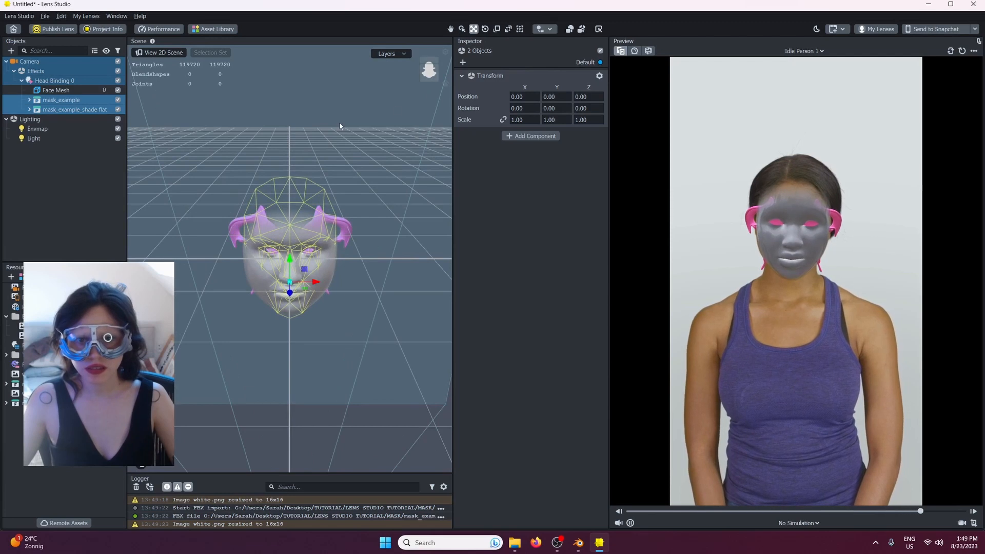
{"action": "middle_click_drag", "start_coordinate": [340, 126], "coordinate": [338, 313]}
{"action": "left_click_drag", "start_coordinate": [318, 313], "coordinate": [254, 324]}
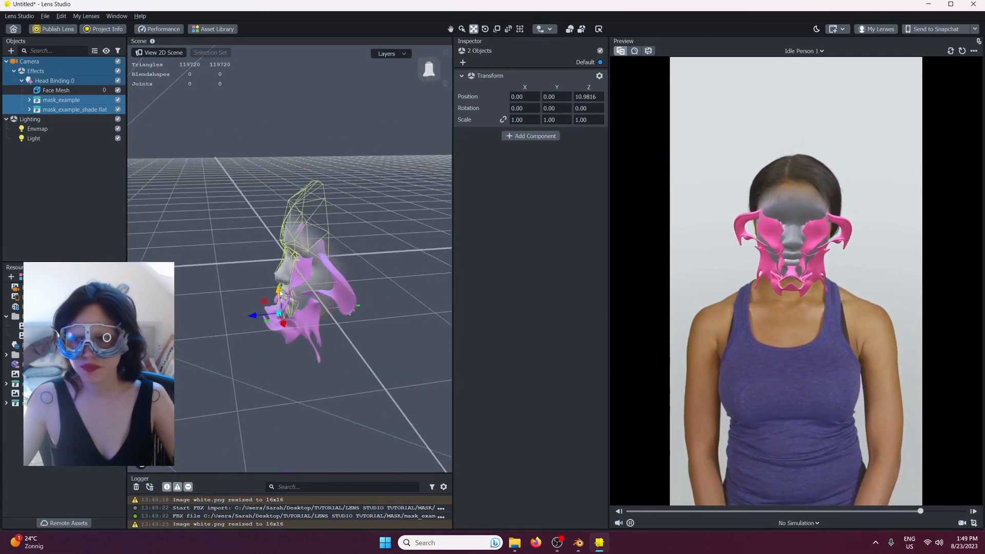
{"action": "left_click_drag", "start_coordinate": [280, 294], "coordinate": [251, 277]}
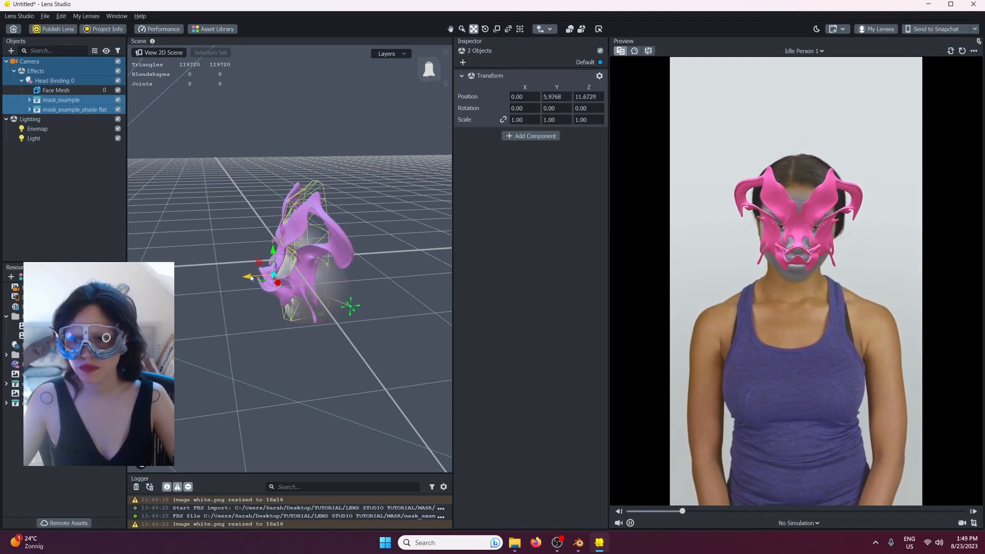
- Switch the preview to the demo spark clip
{"action": "left_click", "coordinate": [800, 50]}
{"action": "scroll", "coordinate": [779, 98], "scroll_direction": "up", "scroll_amount": 2}
{"action": "left_click", "coordinate": [779, 99]}
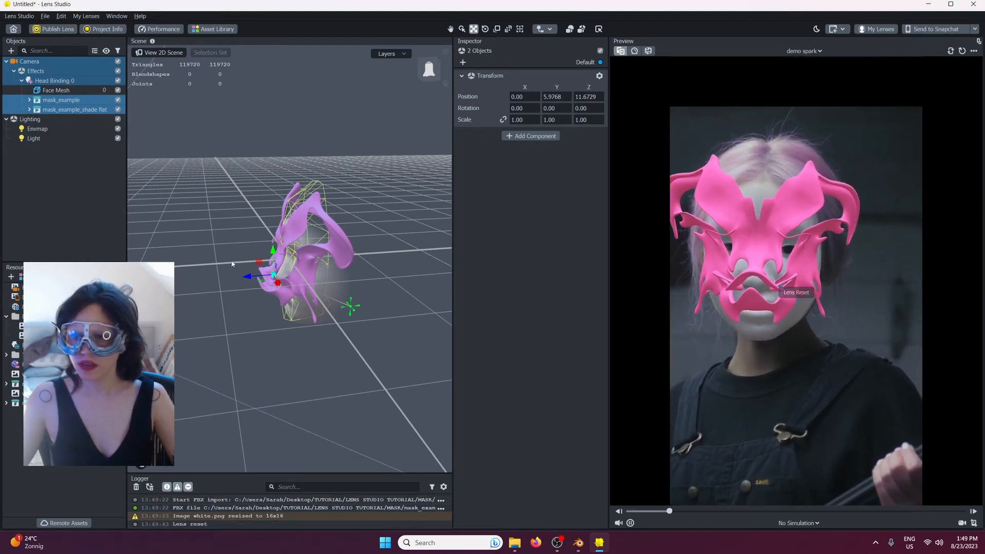
- Disable mask_example_shade flat, select the MOTH_mesh.034 mesh inside mask_example and inspect its surface up close
{"action": "left_click_drag", "start_coordinate": [154, 225], "coordinate": [297, 205]}
{"action": "left_click", "coordinate": [61, 197]}
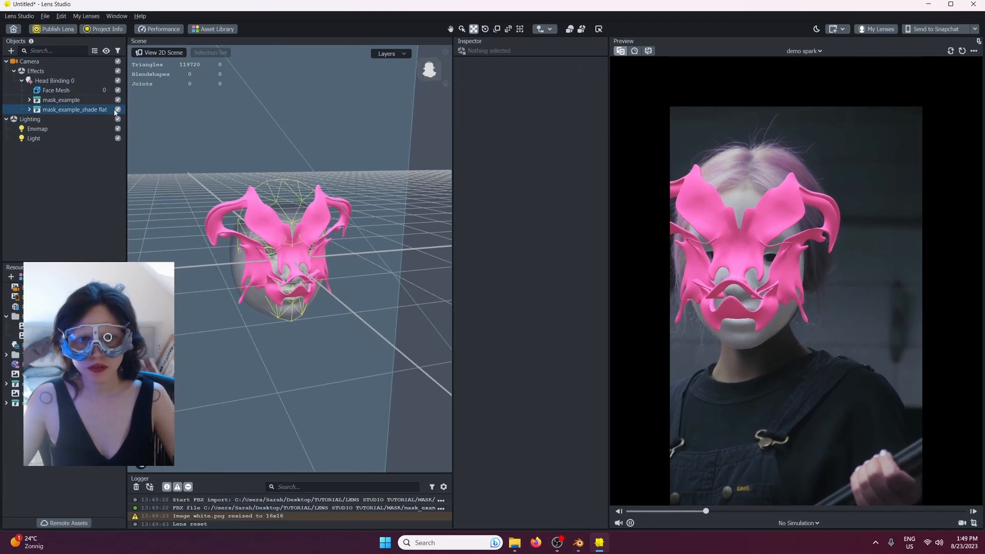
{"action": "left_click", "coordinate": [117, 109]}
{"action": "left_click", "coordinate": [75, 101]}
{"action": "left_click", "coordinate": [29, 100]}
{"action": "left_click", "coordinate": [61, 110]}
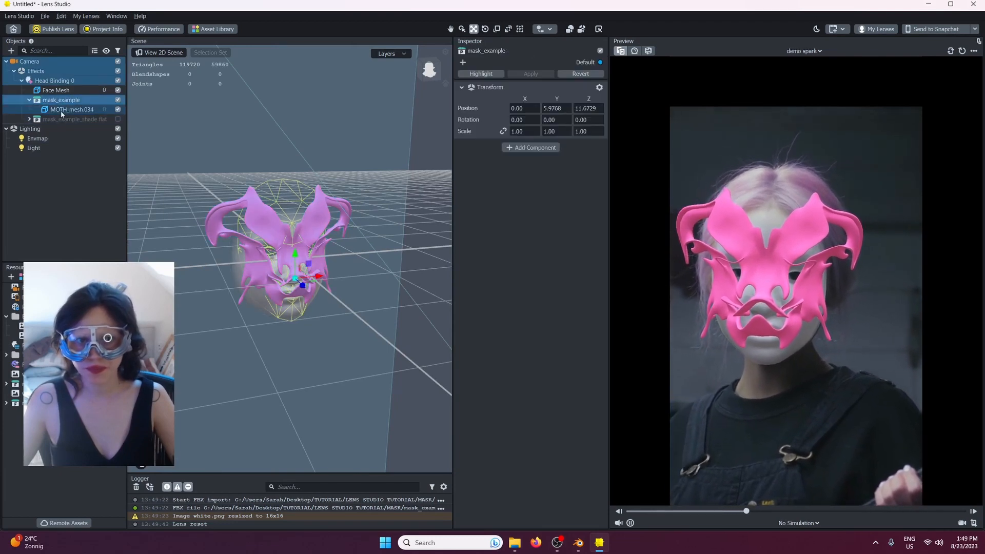
{"action": "scroll", "coordinate": [314, 269], "scroll_direction": "up", "scroll_amount": 3}
{"action": "scroll", "coordinate": [314, 270], "scroll_direction": "up", "scroll_amount": 3}
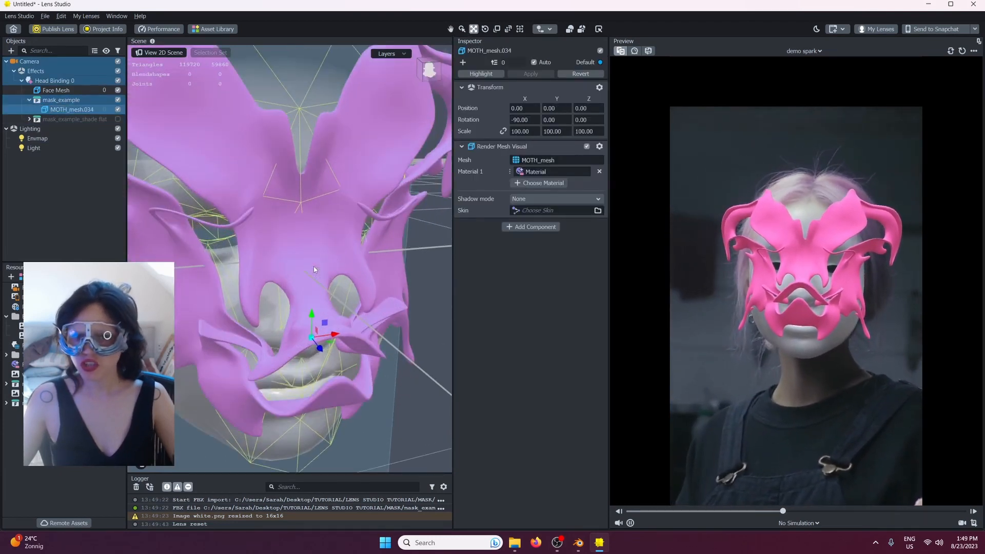
{"action": "scroll", "coordinate": [314, 269], "scroll_direction": "up", "scroll_amount": 2}
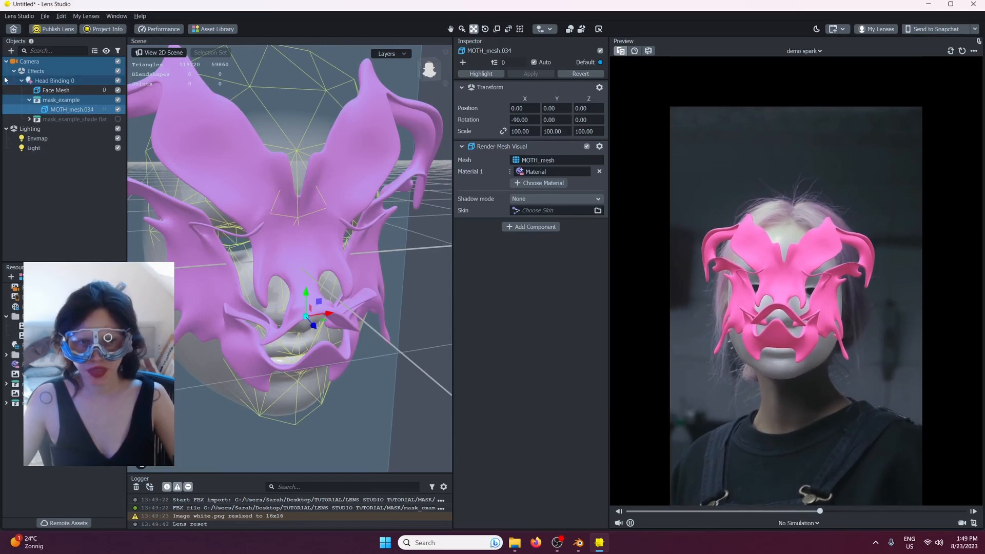
- Find the Gold material by Snap Inc. among the Asset Library's materials and import it
{"action": "left_click", "coordinate": [216, 30]}
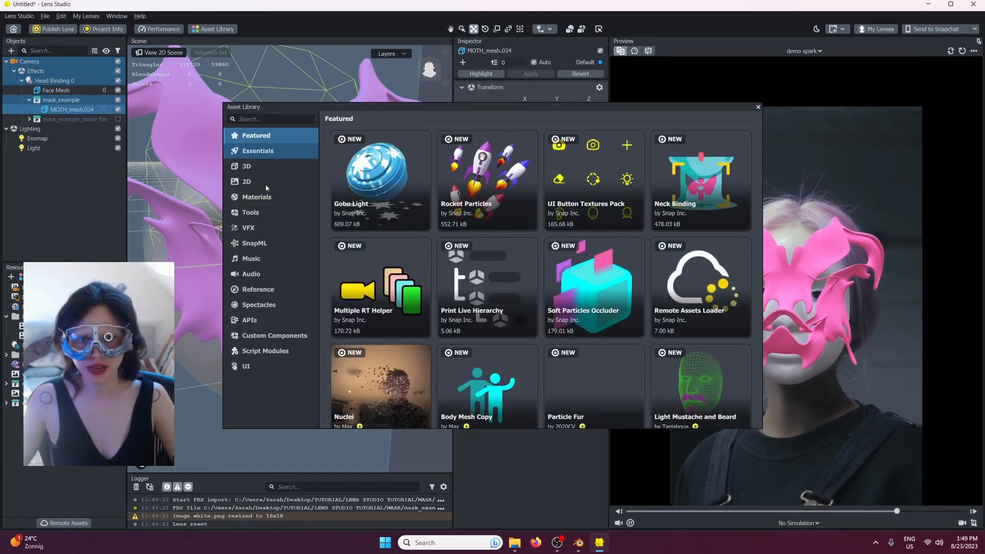
{"action": "left_click", "coordinate": [271, 198]}
{"action": "mouse_move", "coordinate": [456, 311]}
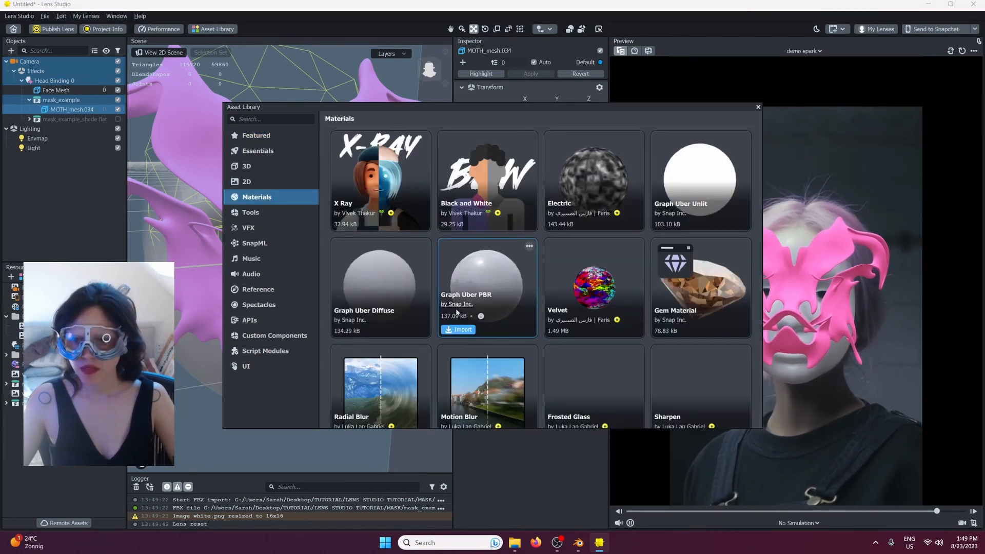
{"action": "scroll", "coordinate": [457, 311], "scroll_direction": "down", "scroll_amount": 15}
{"action": "scroll", "coordinate": [457, 311], "scroll_direction": "down", "scroll_amount": 10}
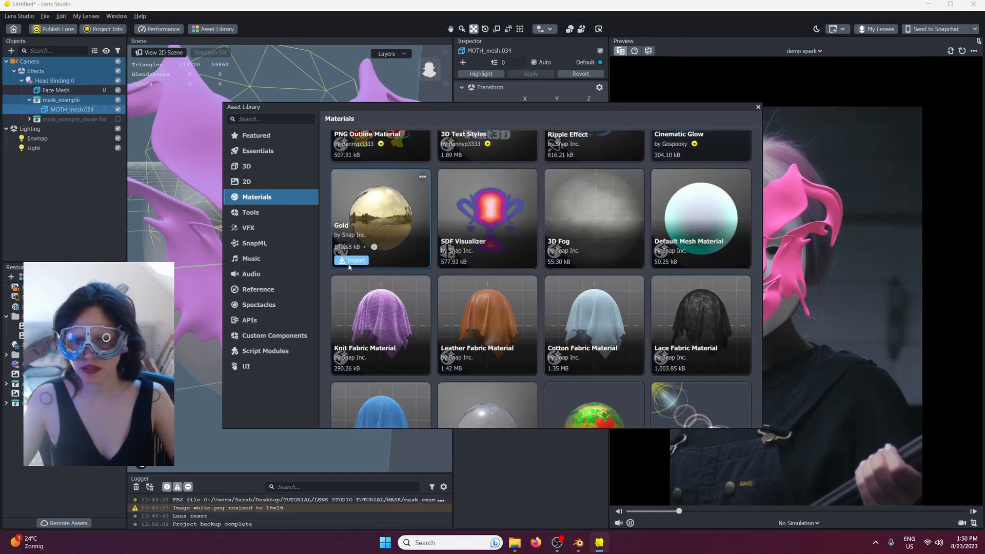
{"action": "left_click", "coordinate": [349, 262]}
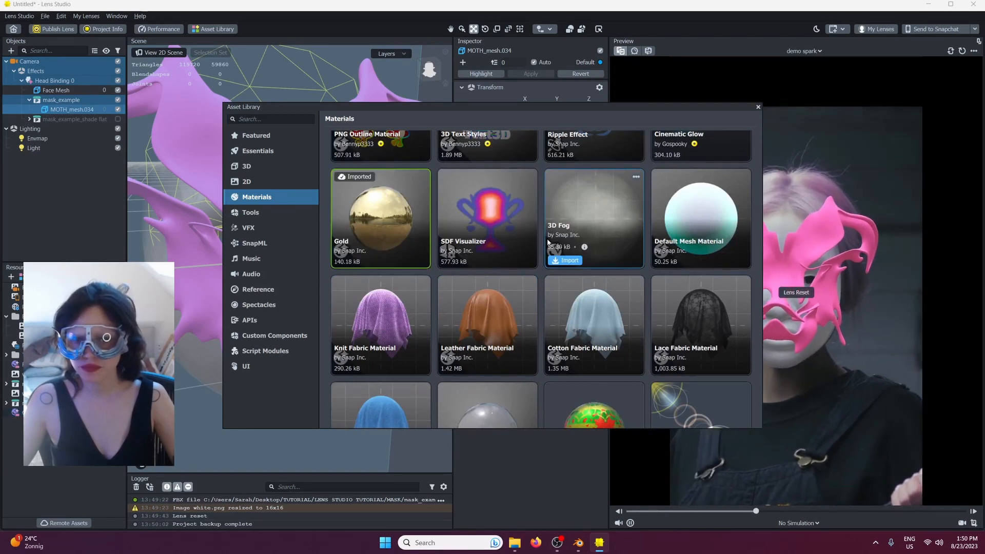
- Import the Jello Material from the Asset Library's materials and close the library
{"action": "scroll", "coordinate": [547, 241], "scroll_direction": "down", "scroll_amount": 20}
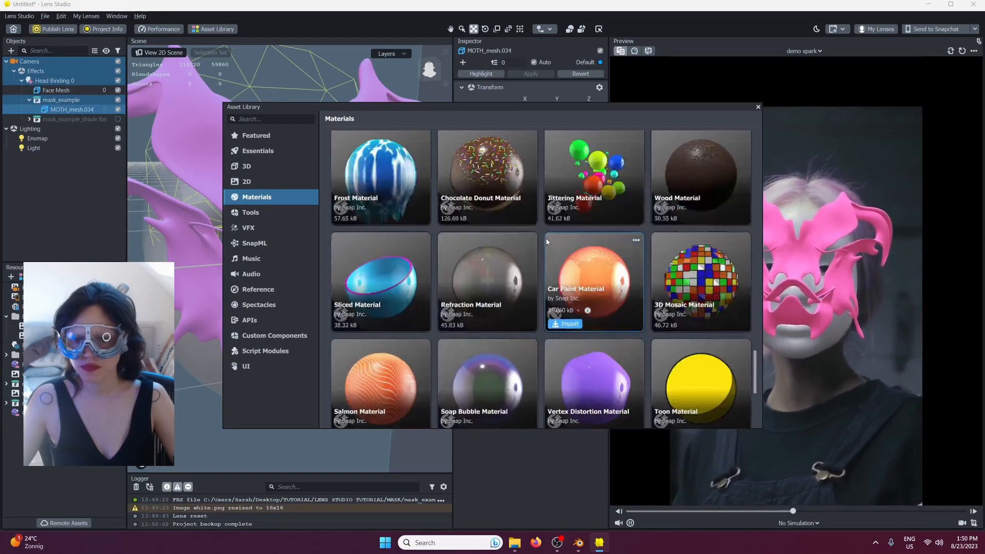
{"action": "scroll", "coordinate": [547, 241], "scroll_direction": "down", "scroll_amount": 3}
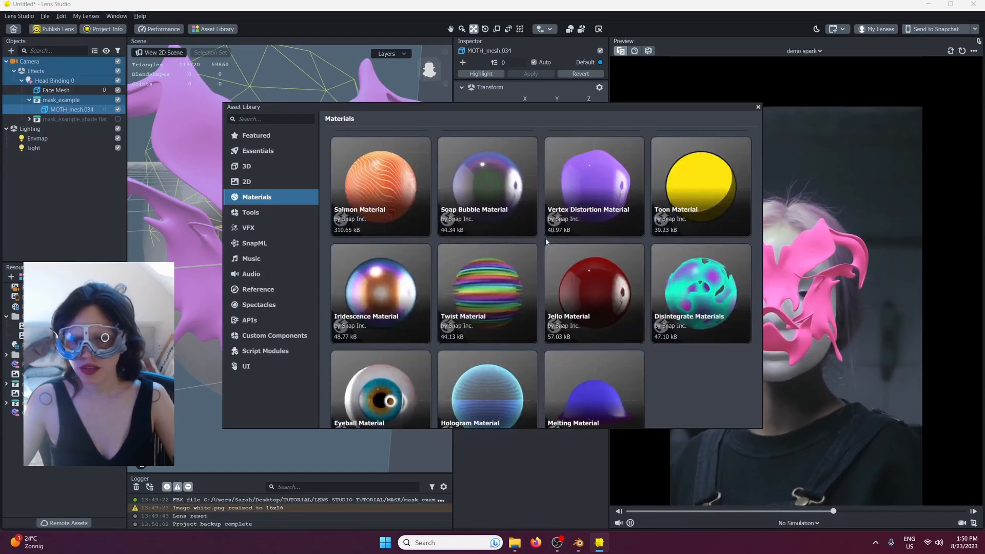
{"action": "scroll", "coordinate": [546, 241], "scroll_direction": "down", "scroll_amount": 1}
{"action": "mouse_move", "coordinate": [546, 238]}
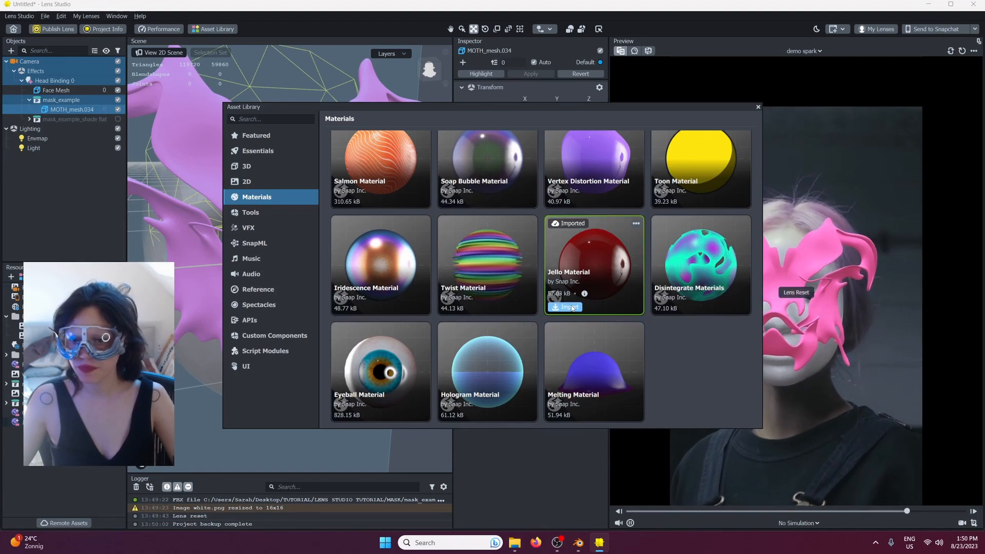
{"action": "left_click", "coordinate": [758, 107]}
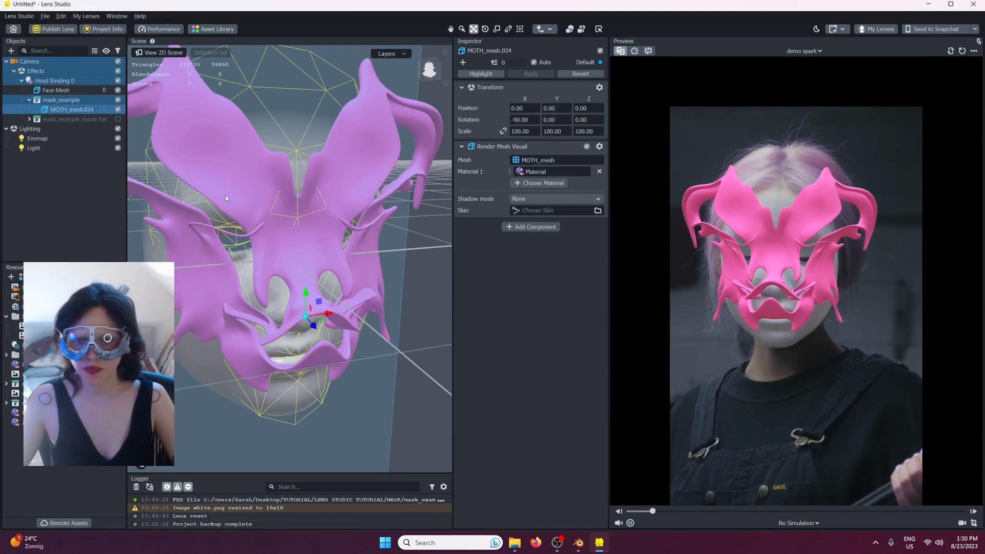
- Replace the material of MOTH_mesh.034 with Gold and set the mesh's shadow mode to Caster
{"action": "left_click", "coordinate": [542, 171]}
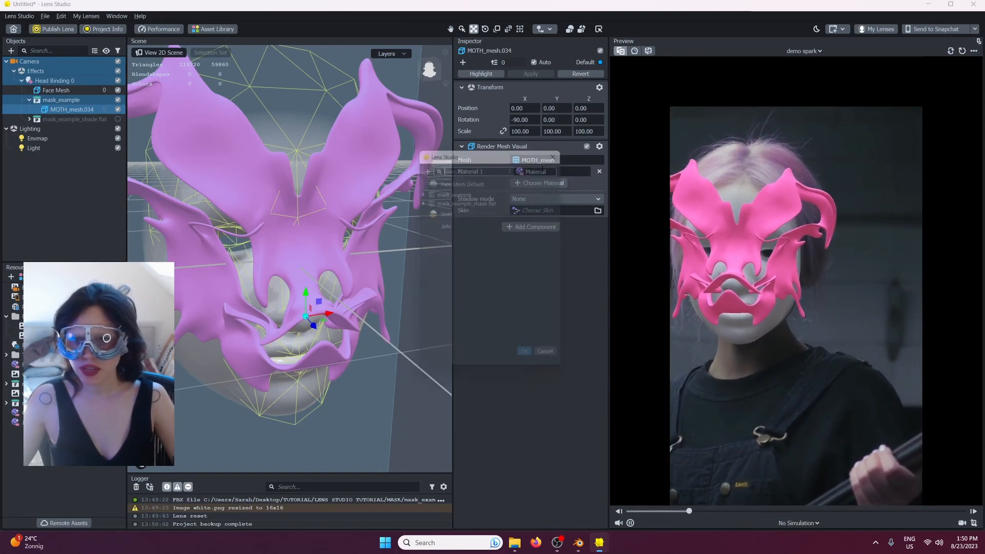
{"action": "double_click", "coordinate": [450, 213]}
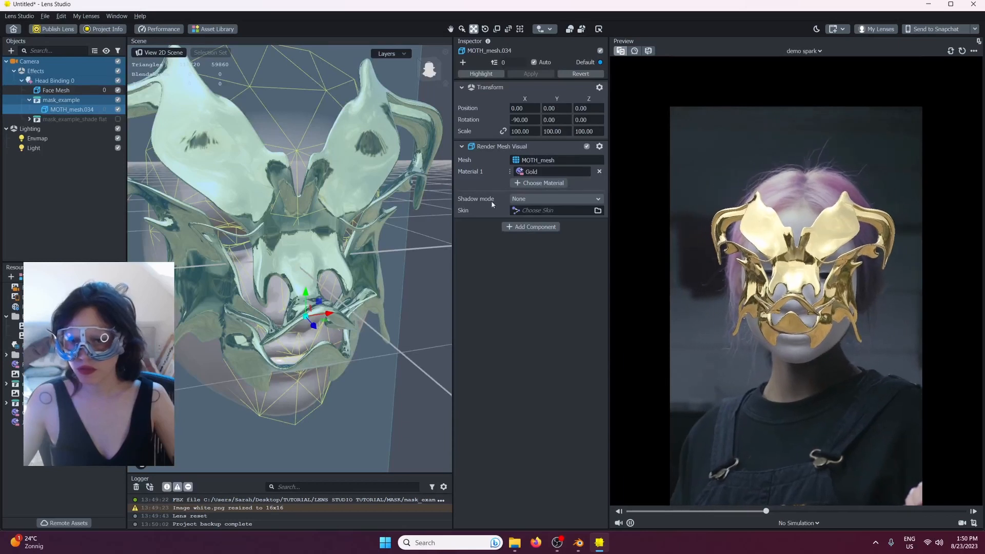
{"action": "left_click", "coordinate": [530, 200]}
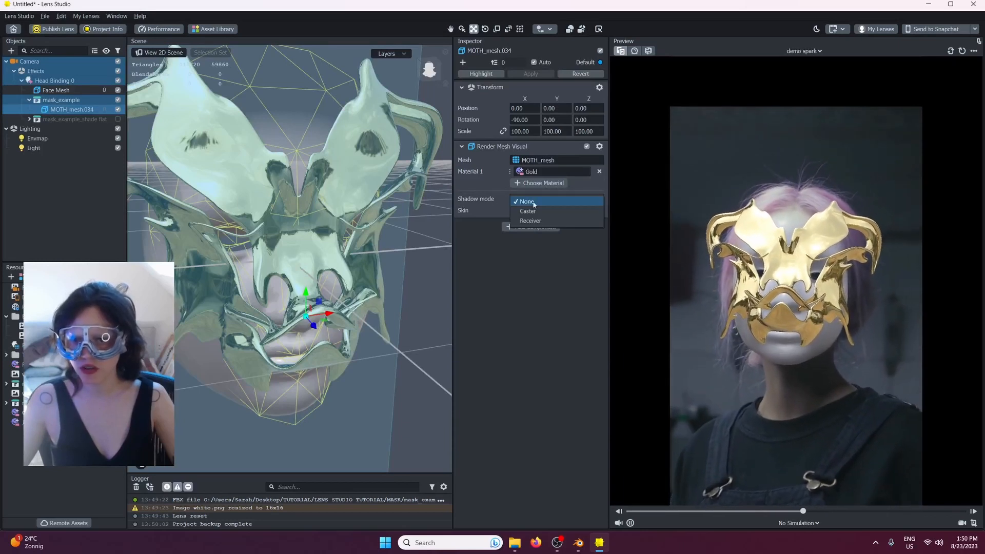
{"action": "left_click", "coordinate": [542, 213]}
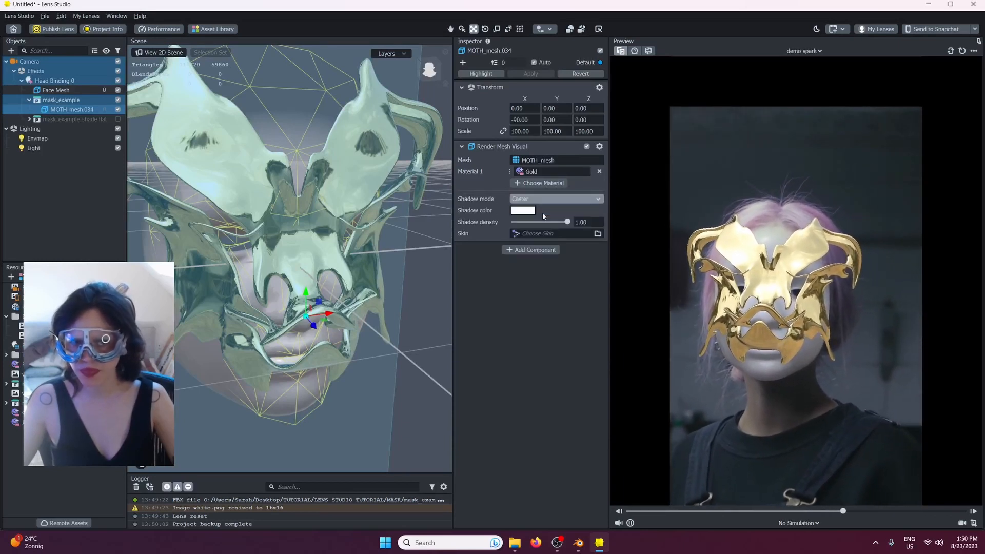
- Set the Face Mesh's shadow mode to Receiver and enable shadows on the directional Light
{"action": "left_click", "coordinate": [68, 91]}
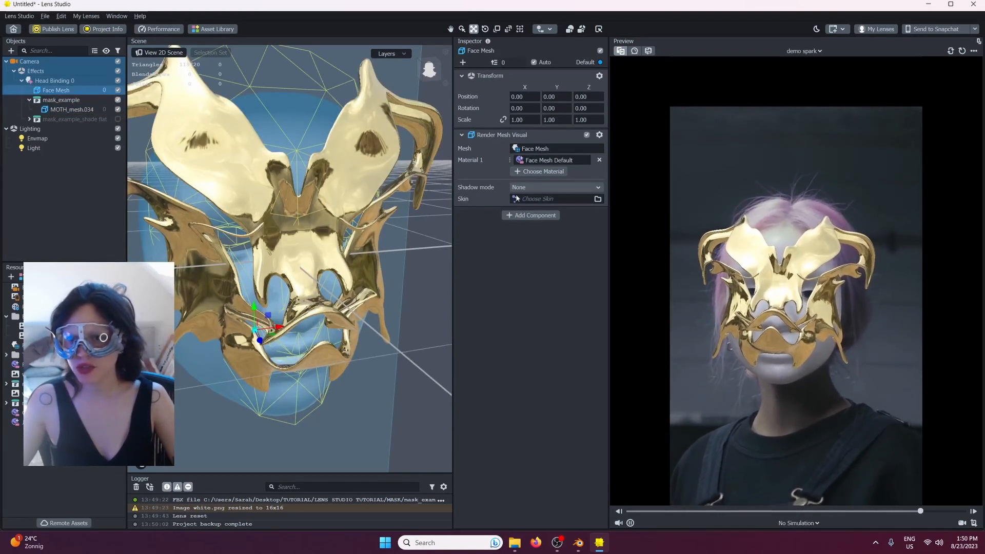
{"action": "left_click", "coordinate": [531, 188]}
{"action": "left_click", "coordinate": [534, 209]}
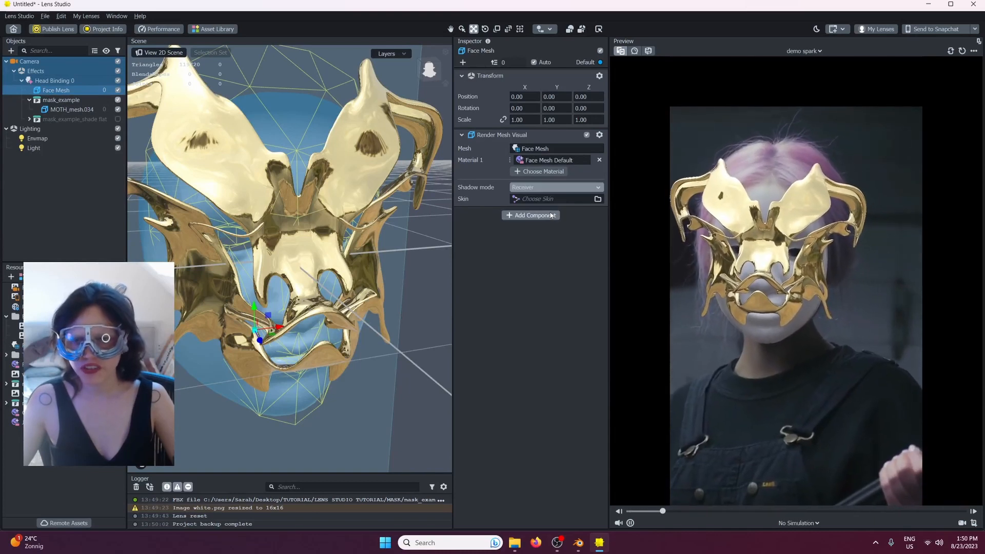
{"action": "left_click", "coordinate": [38, 149]}
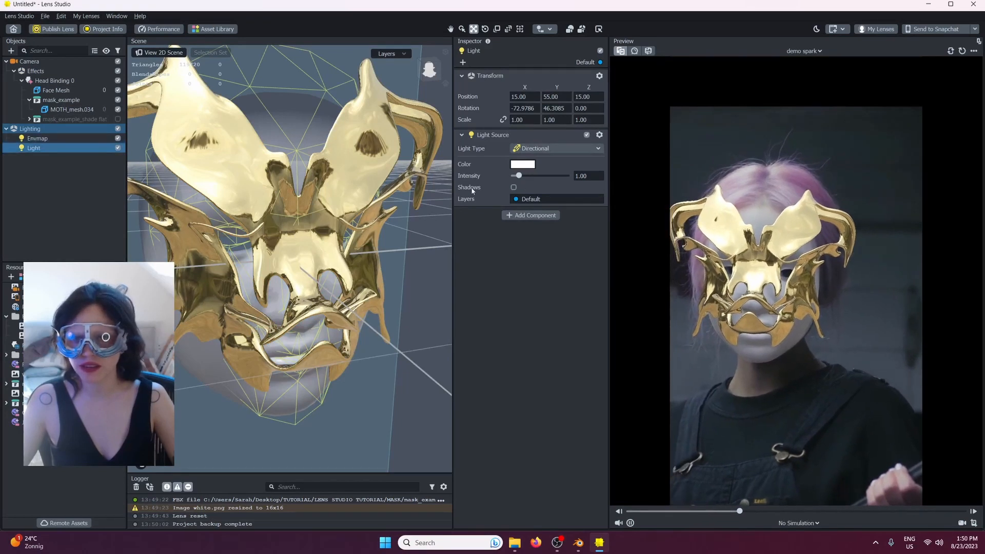
{"action": "left_click", "coordinate": [513, 187]}
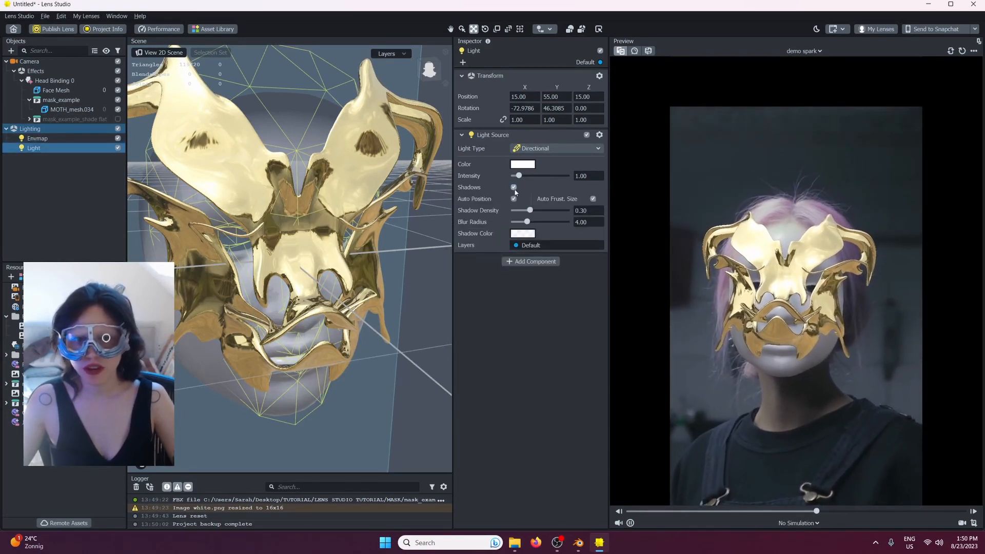
- Add a Matte Shadow material and an Occluder material to the project resources
{"action": "left_click", "coordinate": [11, 277]}
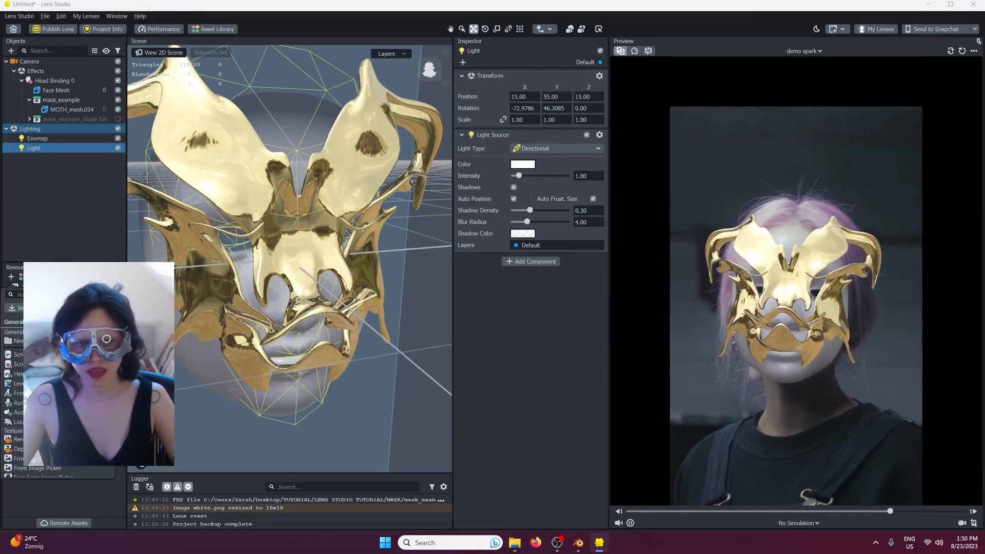
{"action": "scroll", "coordinate": [59, 390], "scroll_direction": "down", "scroll_amount": 5}
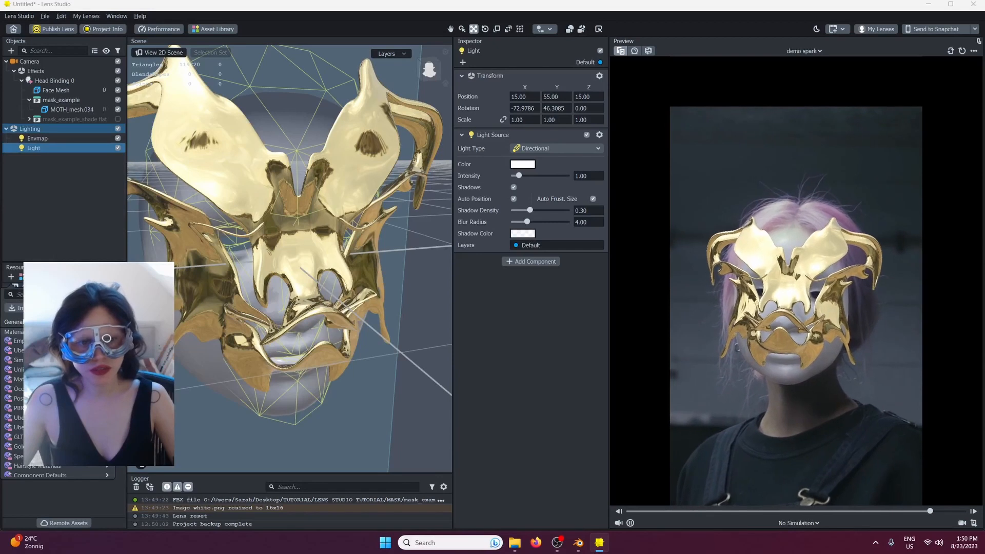
{"action": "left_click", "coordinate": [19, 379]}
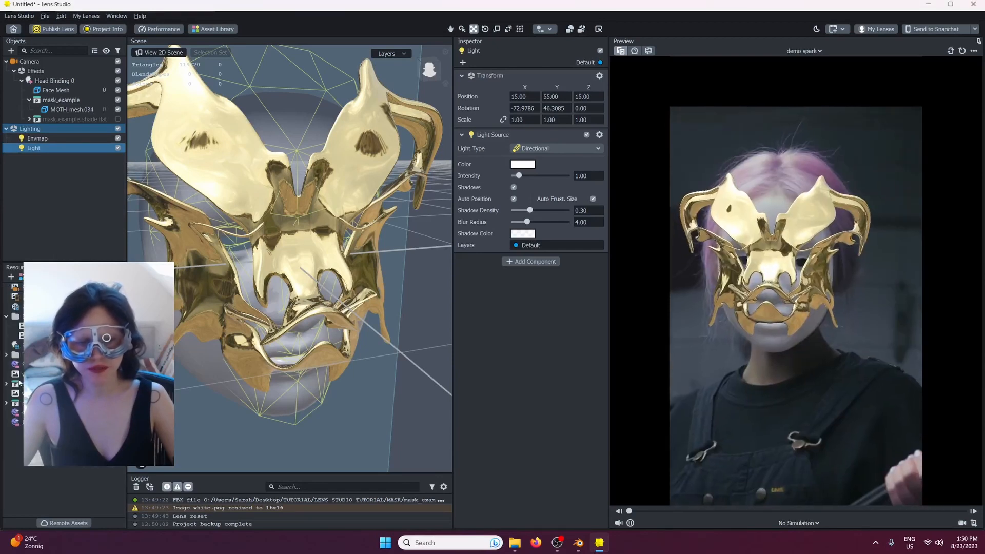
{"action": "left_click", "coordinate": [11, 277]}
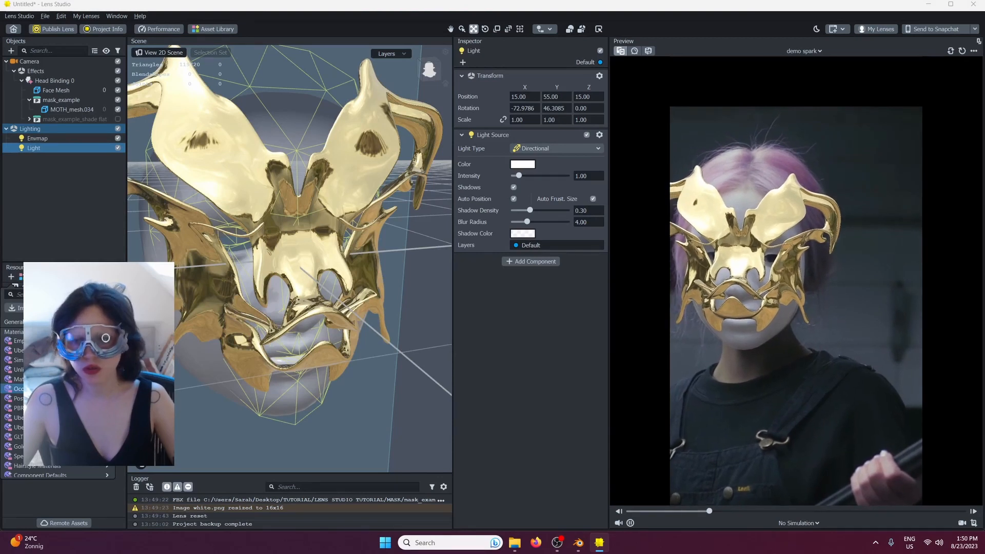
{"action": "left_click", "coordinate": [43, 389]}
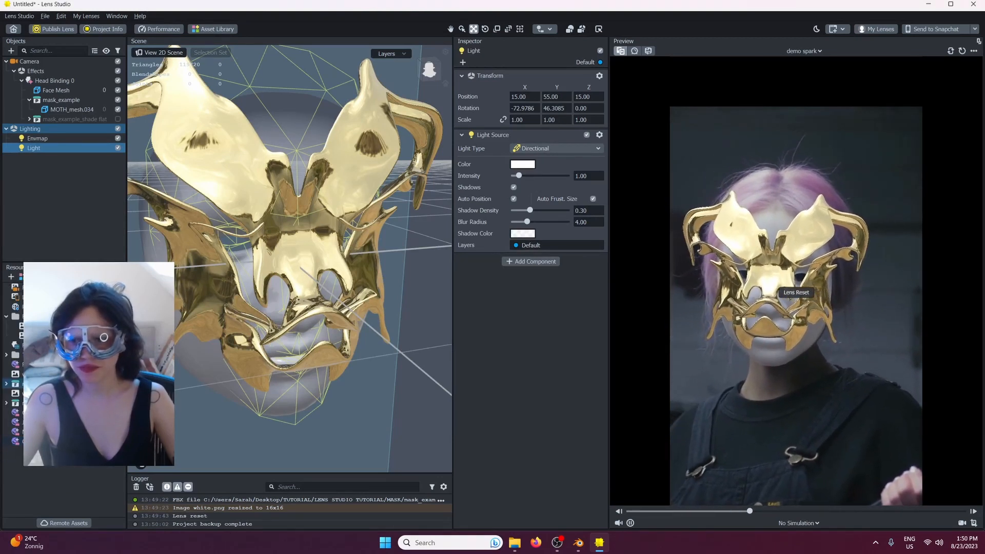
- Assign Occluder as the Face Mesh's first material and Matte Shadow as its second material
{"action": "left_click", "coordinate": [47, 91]}
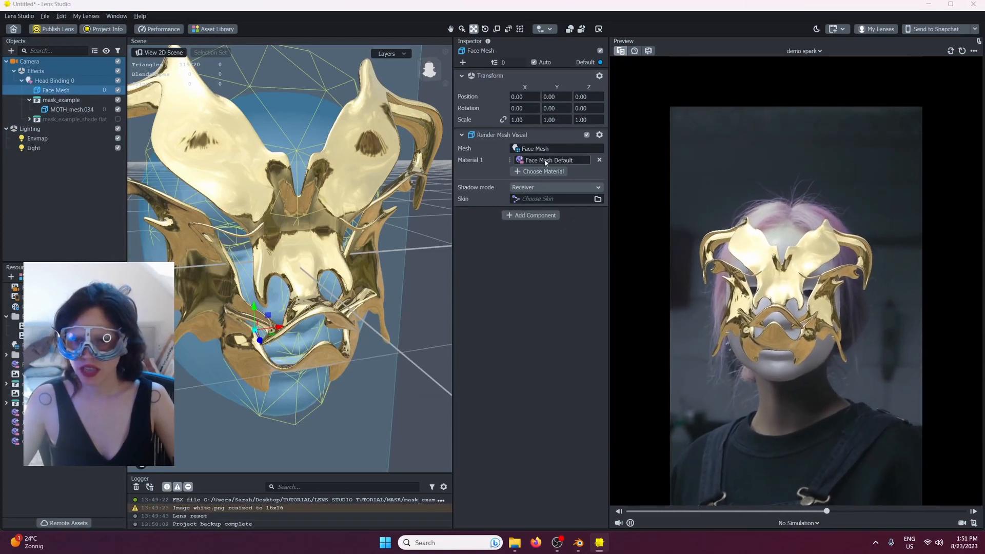
{"action": "left_click", "coordinate": [545, 163]}
{"action": "double_click", "coordinate": [473, 251]}
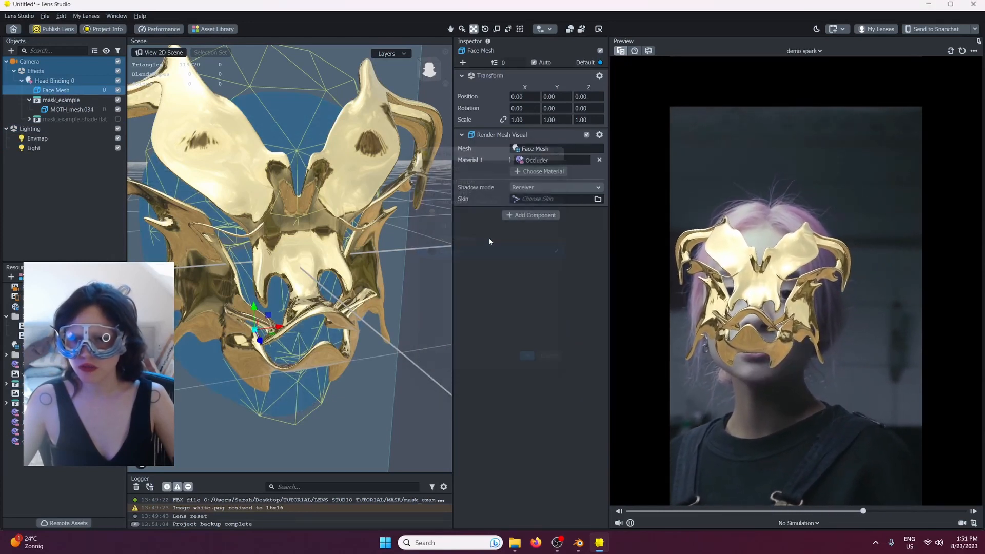
{"action": "left_click", "coordinate": [545, 160]}
{"action": "left_click", "coordinate": [466, 238]}
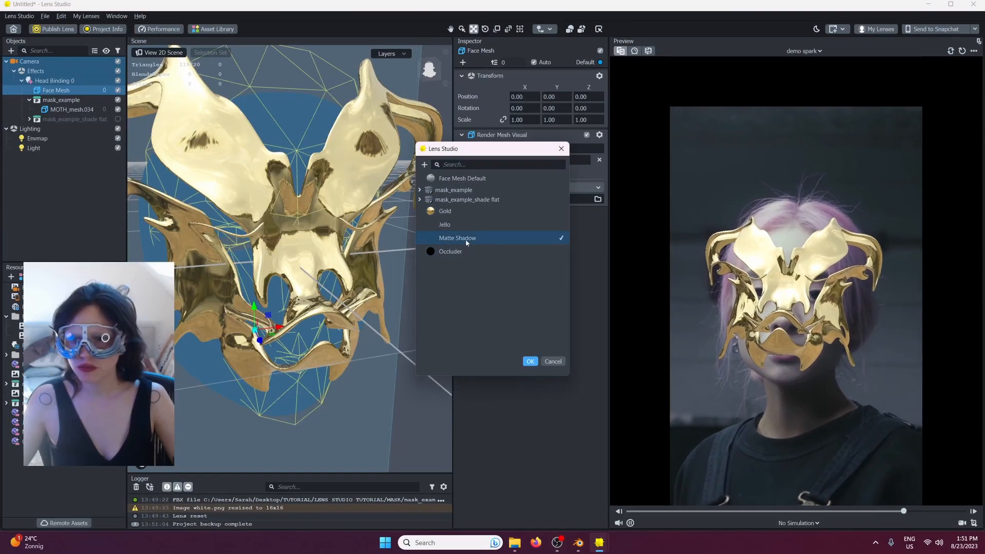
{"action": "double_click", "coordinate": [465, 239]}
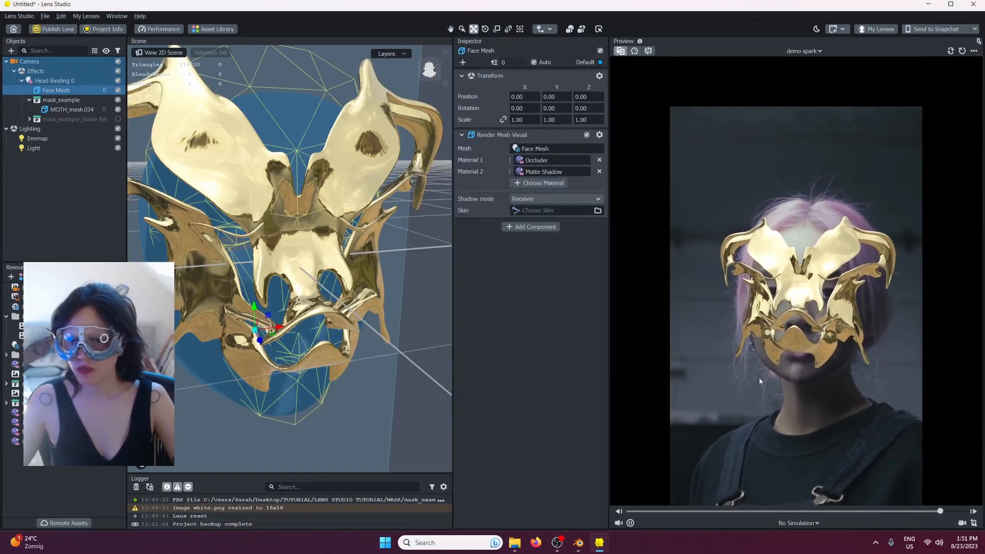
- Set the directional Light's rotation and position to 0 on all three axes
{"action": "scroll", "coordinate": [293, 328], "scroll_direction": "down", "scroll_amount": 3}
{"action": "left_click_drag", "start_coordinate": [256, 333], "coordinate": [329, 298], "text": "alt"}
{"action": "left_click", "coordinate": [64, 148]}
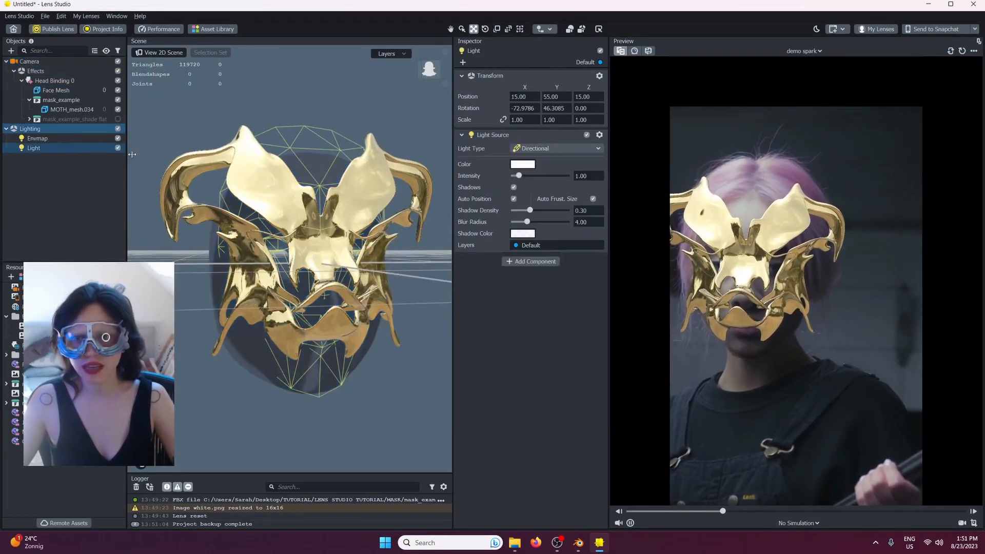
{"action": "scroll", "coordinate": [315, 161], "scroll_direction": "down", "scroll_amount": 5}
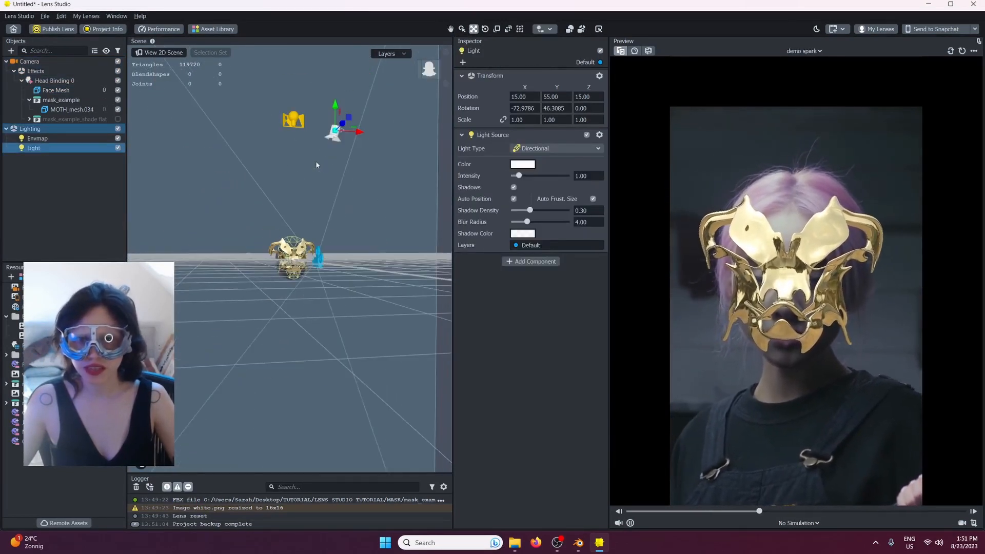
{"action": "left_click_drag", "start_coordinate": [316, 164], "coordinate": [359, 146], "text": "alt"}
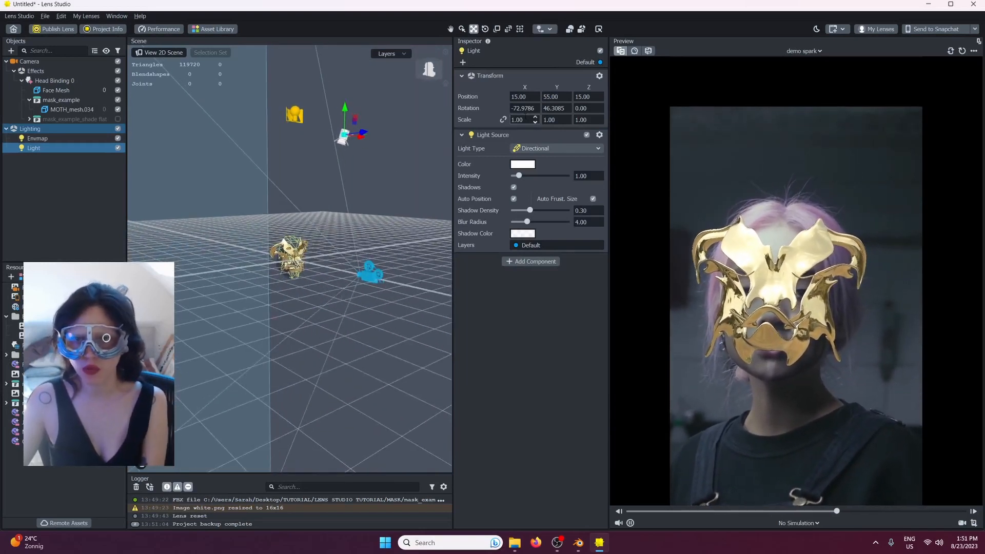
{"action": "left_click", "coordinate": [523, 108]}
{"action": "type", "text": "0"}
{"action": "left_click", "coordinate": [554, 108]}
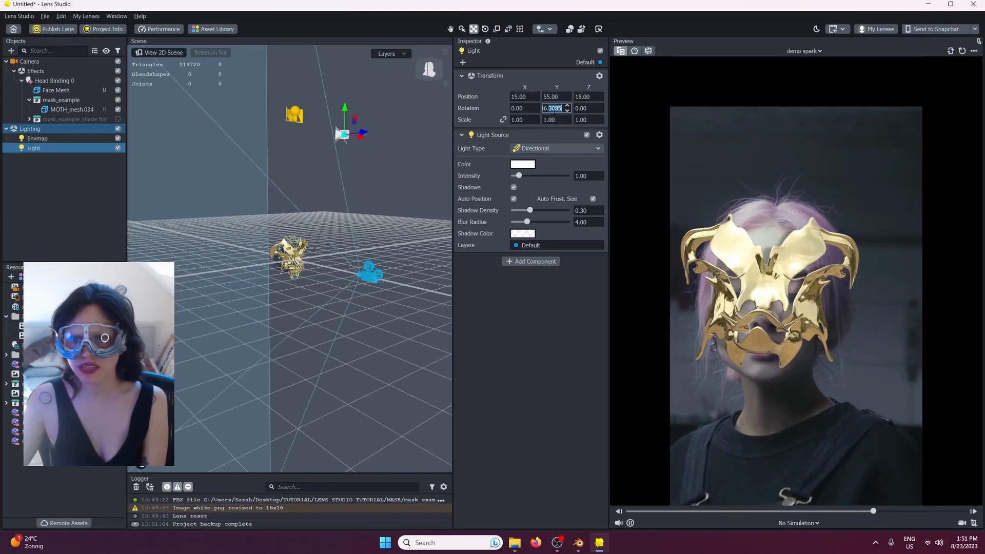
{"action": "type", "text": "46.0"}
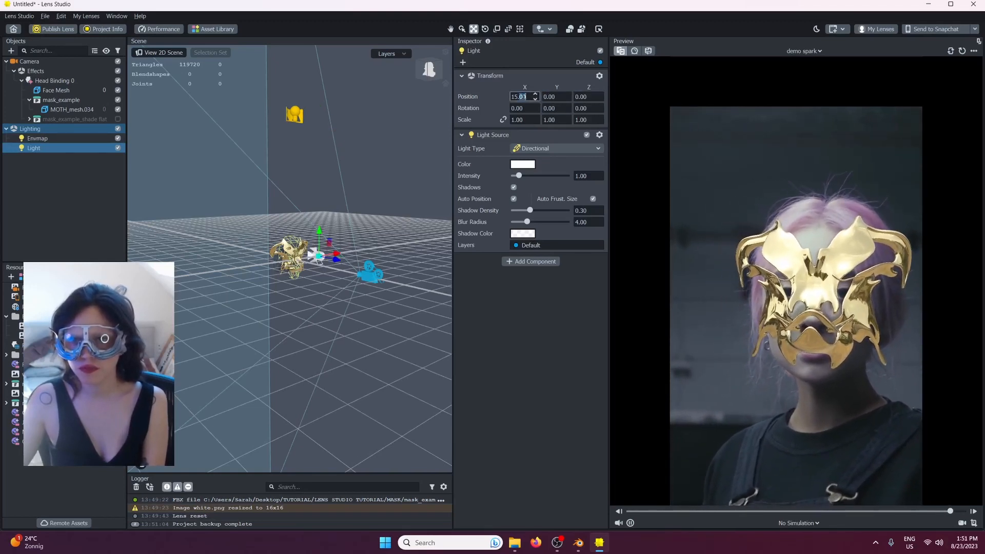
{"action": "type", "text": "0"}
{"action": "key", "text": "Return"}
- Move the Light forward in front of the mask to about Z 11.05 and set its shadow density to 0.22
{"action": "scroll", "coordinate": [322, 279], "scroll_direction": "up", "scroll_amount": 5}
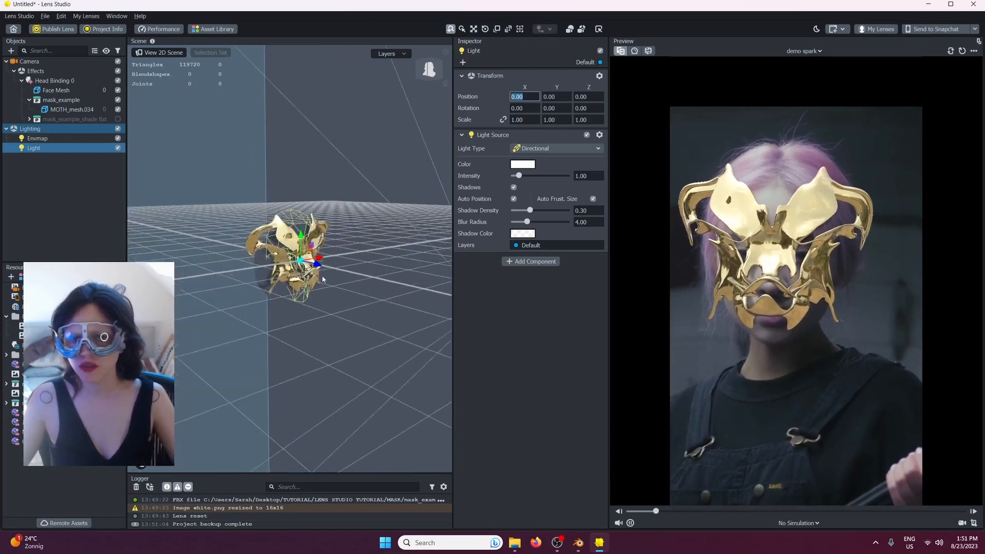
{"action": "scroll", "coordinate": [314, 345], "scroll_direction": "up", "scroll_amount": 3}
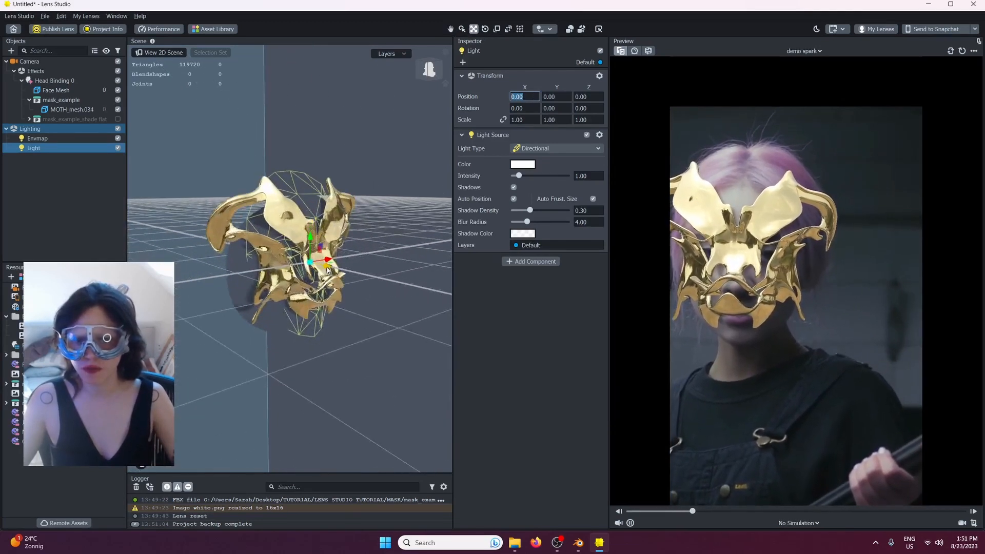
{"action": "scroll", "coordinate": [275, 249], "scroll_direction": "up", "scroll_amount": 5}
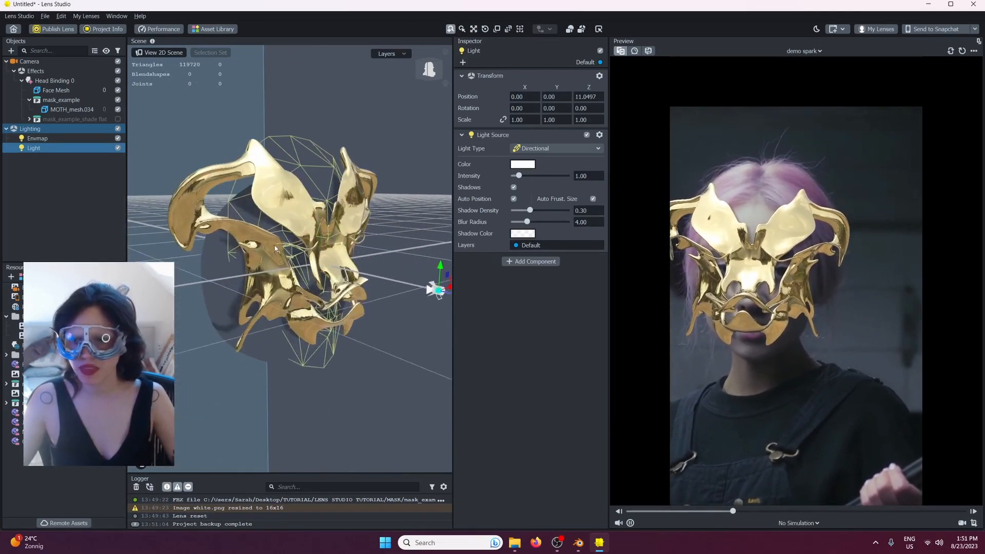
{"action": "right_click_drag", "start_coordinate": [277, 247], "coordinate": [300, 218]}
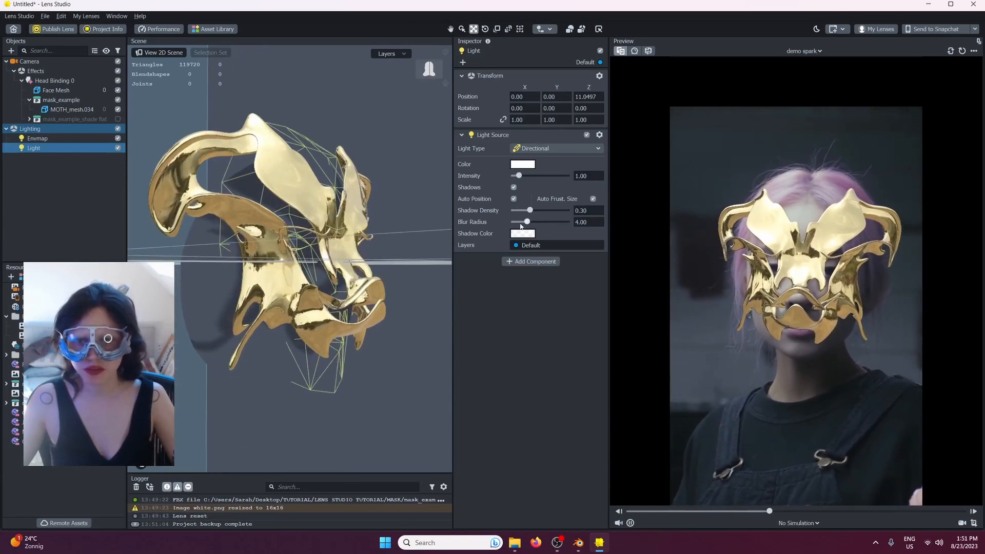
{"action": "left_click_drag", "start_coordinate": [522, 212], "coordinate": [522, 210]}
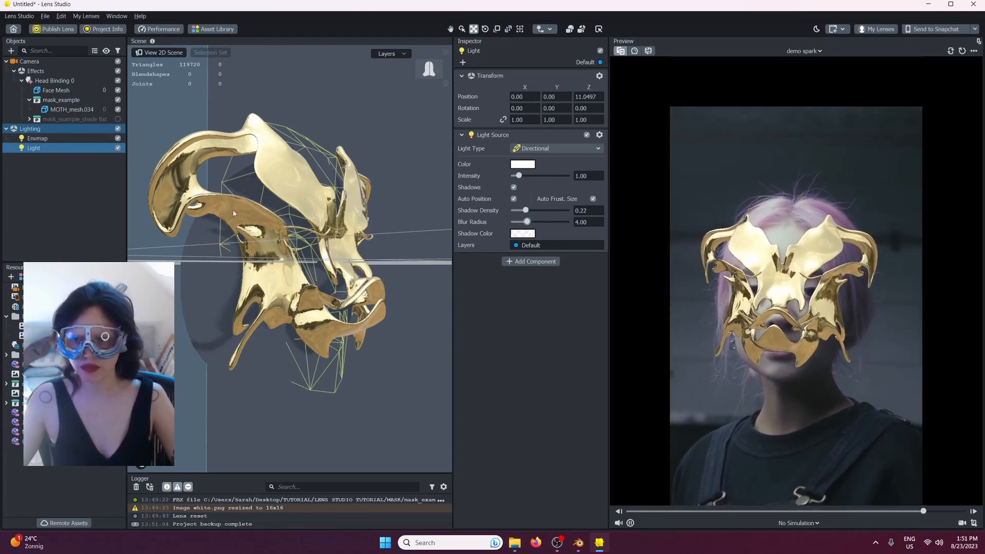
- Change the Gold material's base color to the pink-violet #f58bff
{"action": "right_click_drag", "start_coordinate": [235, 204], "coordinate": [175, 305], "text": "alt"}
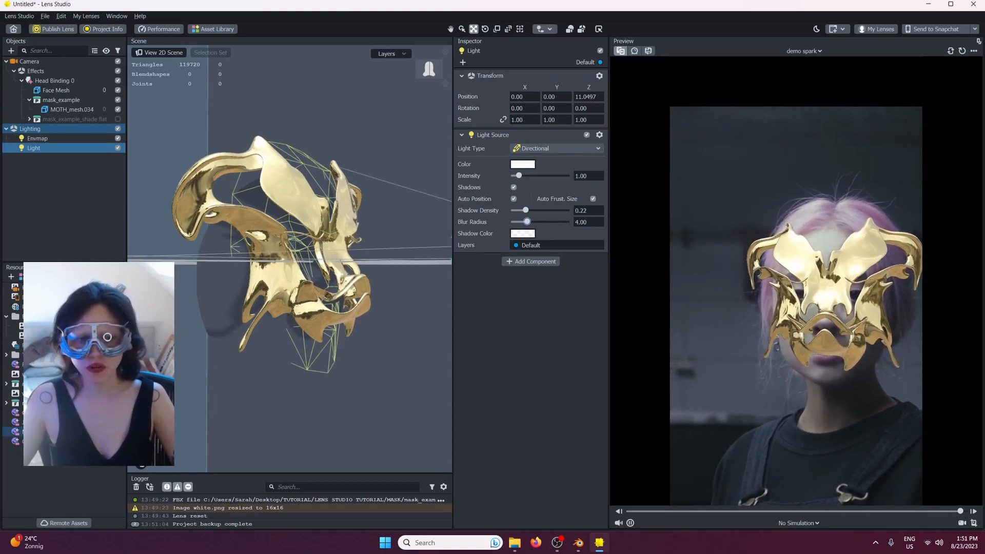
{"action": "left_click", "coordinate": [41, 412]}
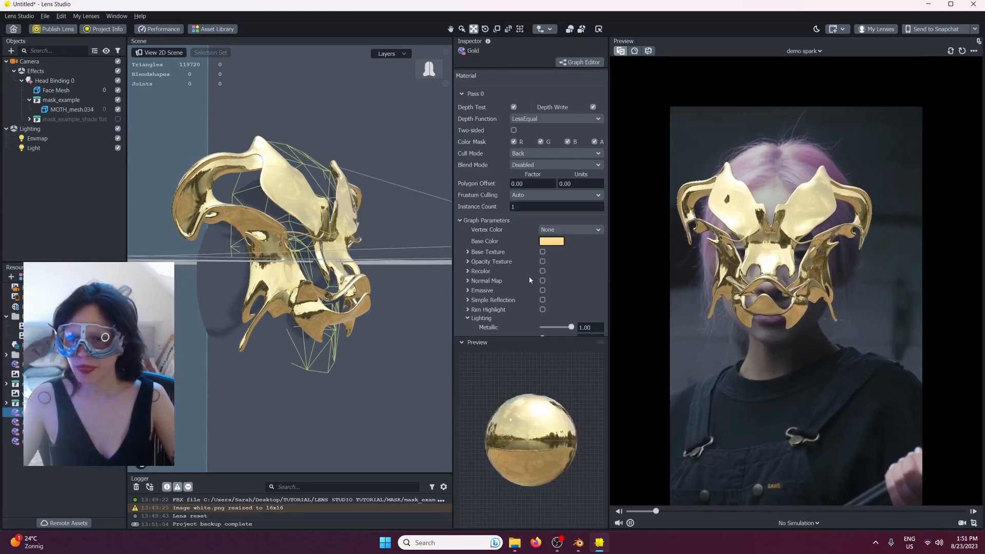
{"action": "left_click", "coordinate": [547, 241]}
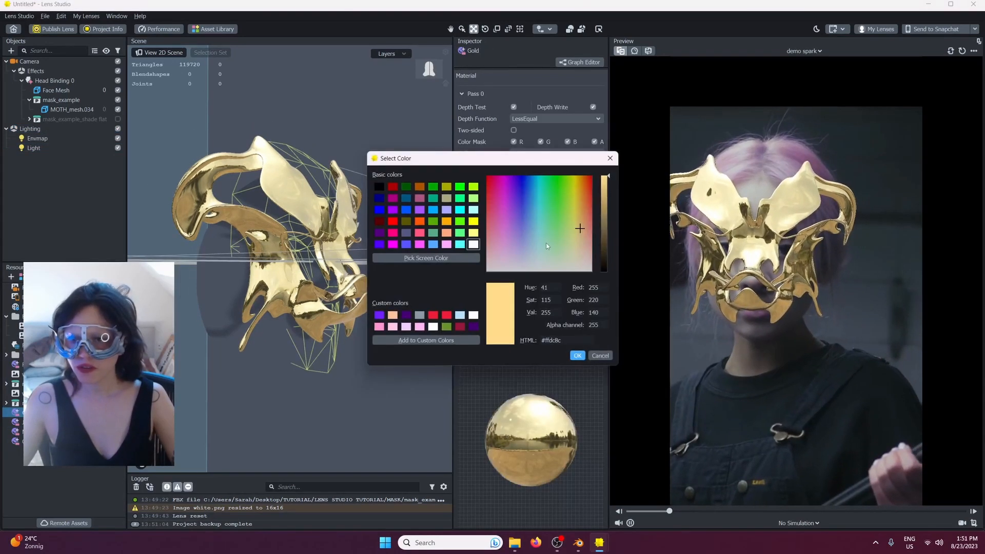
{"action": "left_click", "coordinate": [509, 231]}
{"action": "left_click", "coordinate": [577, 355]}
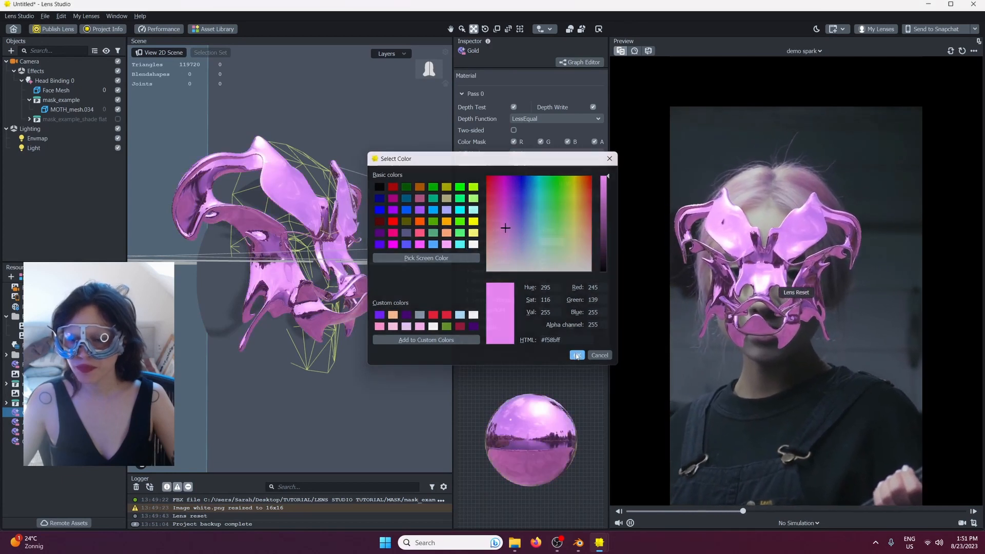
- Set the Gold material's roughness to 0.41 and its metallic value to 0.81
{"action": "scroll", "coordinate": [569, 268], "scroll_direction": "down", "scroll_amount": 3}
{"action": "left_click", "coordinate": [554, 273]}
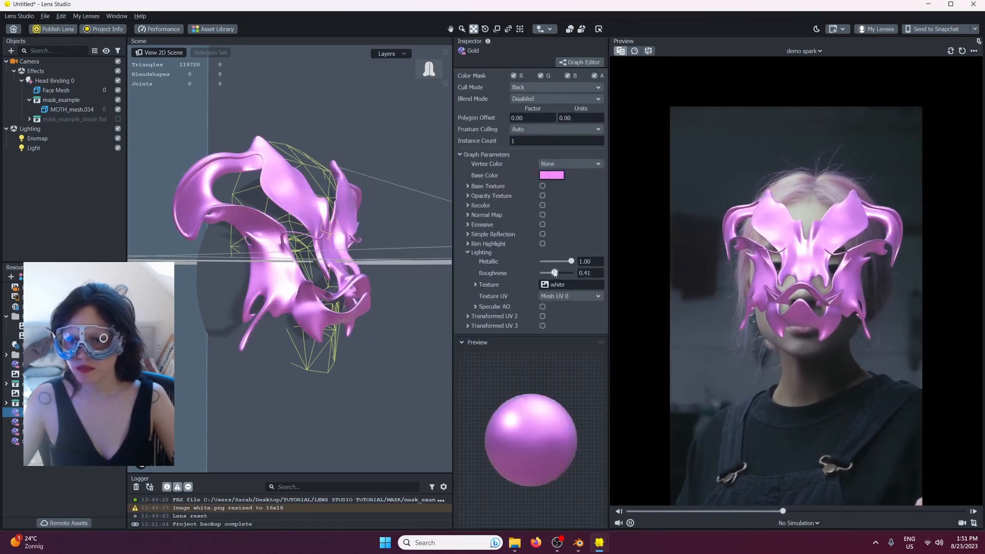
{"action": "left_click", "coordinate": [567, 263]}
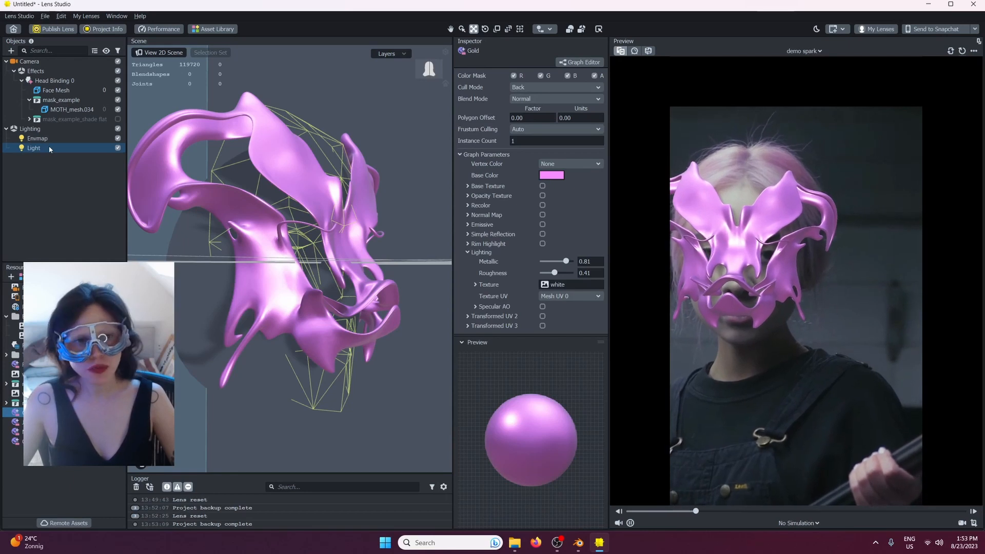
- Disable the mask_example object and enable mask_example_shade flat in its place
{"action": "left_click", "coordinate": [118, 119]}
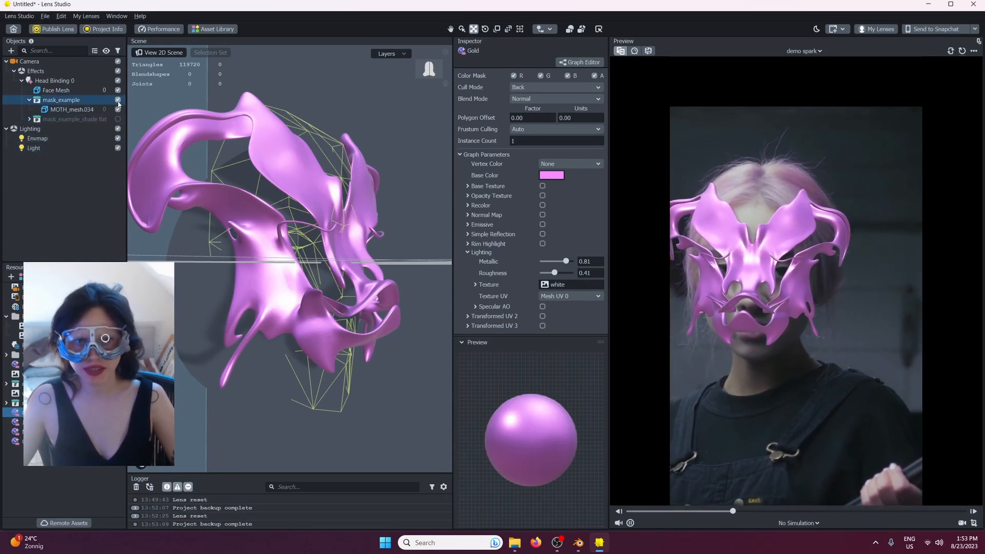
{"action": "left_click", "coordinate": [118, 101]}
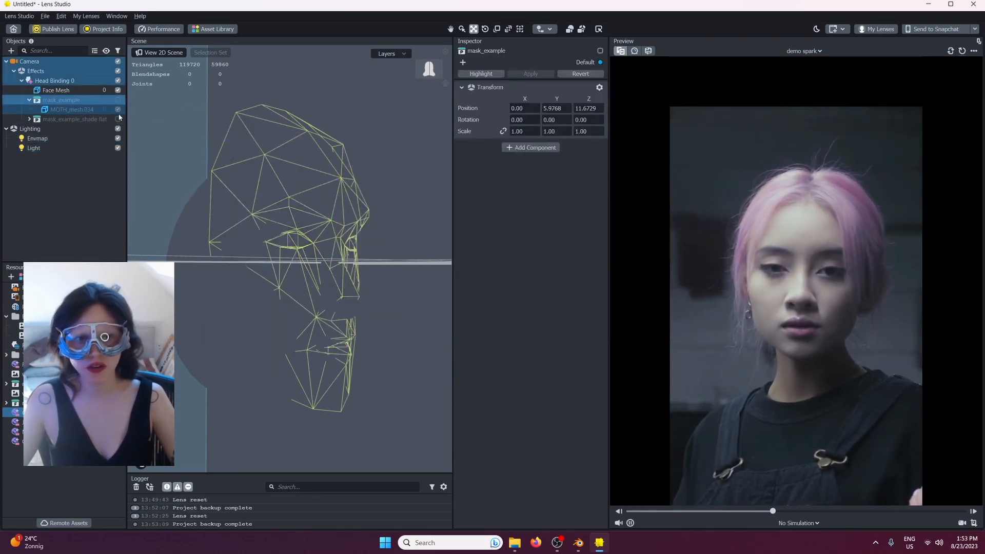
{"action": "left_click", "coordinate": [118, 119]}
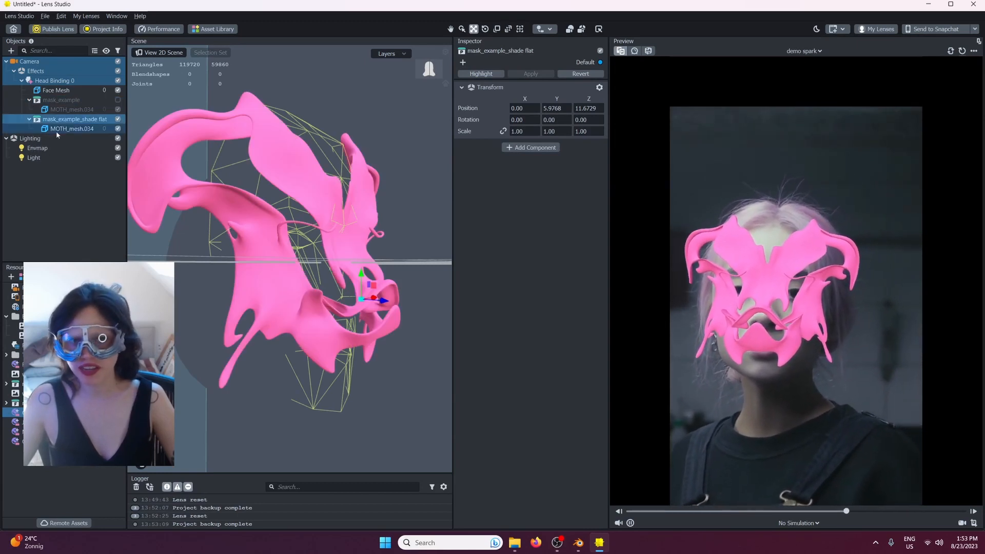
- Replace the material of the MOTH_mesh.034 under mask_example_shade flat with Jello
{"action": "left_click", "coordinate": [56, 129]}
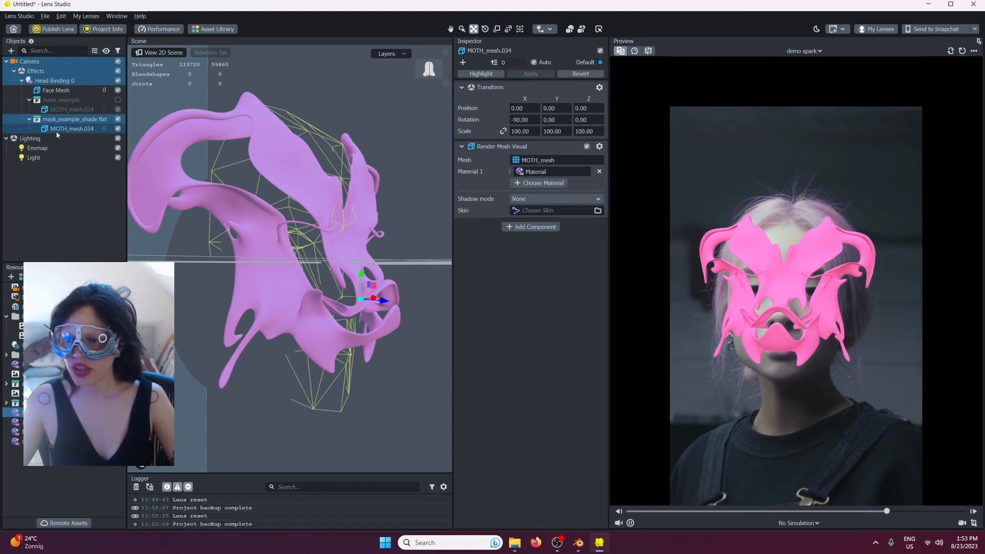
{"action": "left_click", "coordinate": [539, 173]}
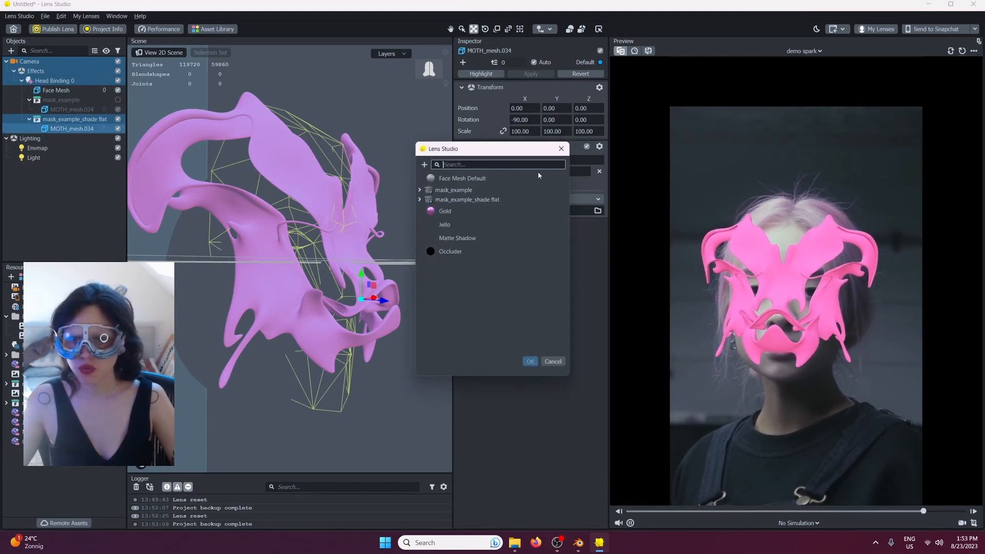
{"action": "left_click", "coordinate": [530, 361]}
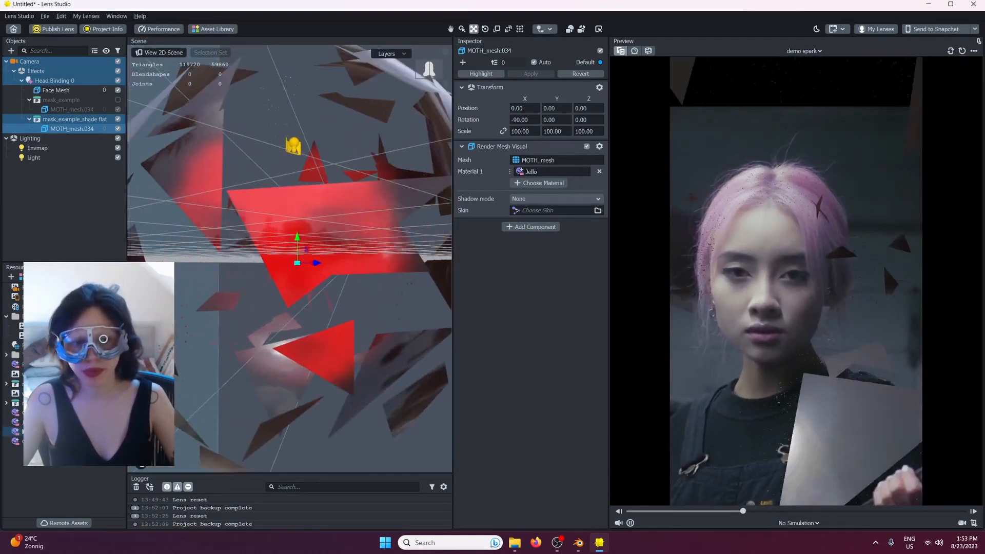
- Lower the Jello material's noise scale to 0.14 and its refraction thickness, intensity, Fresnel exponent and darken to 0
{"action": "left_click", "coordinate": [36, 422]}
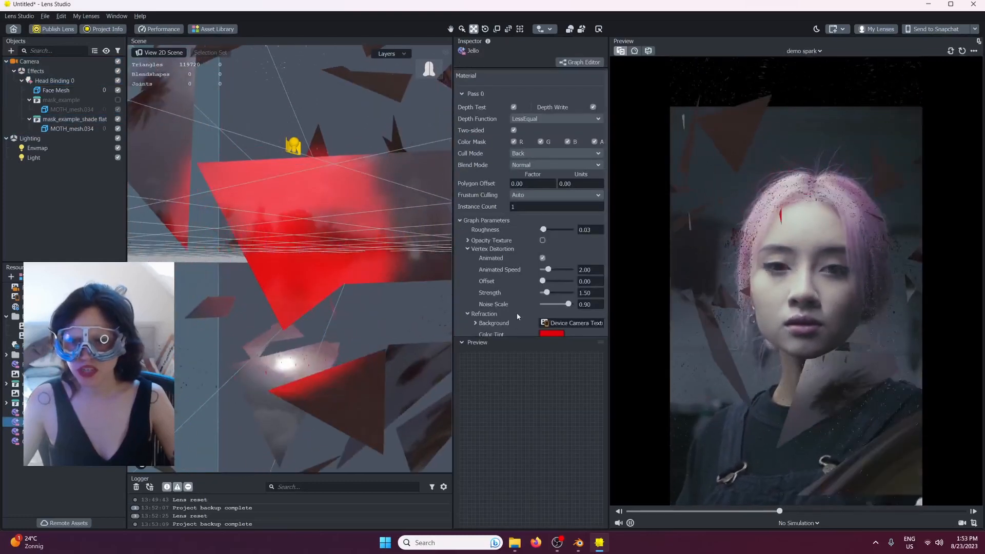
{"action": "scroll", "coordinate": [516, 313], "scroll_direction": "down", "scroll_amount": 2}
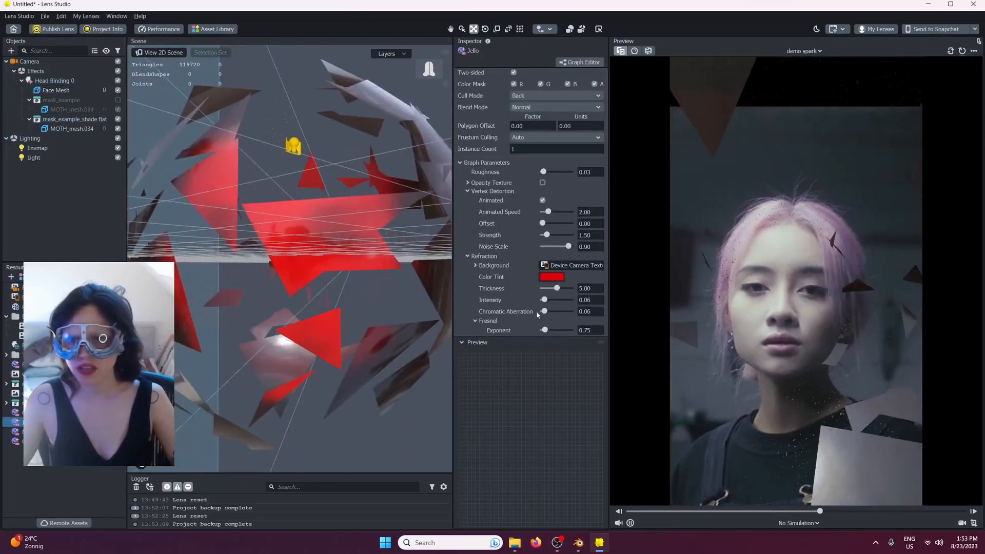
{"action": "left_click_drag", "start_coordinate": [568, 246], "coordinate": [547, 247]}
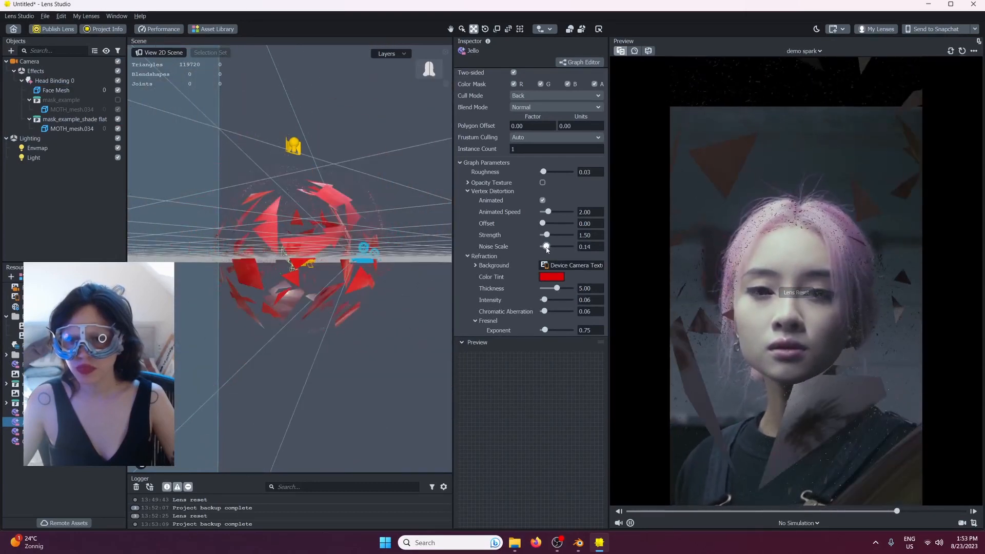
{"action": "scroll", "coordinate": [546, 208], "scroll_direction": "down", "scroll_amount": 1}
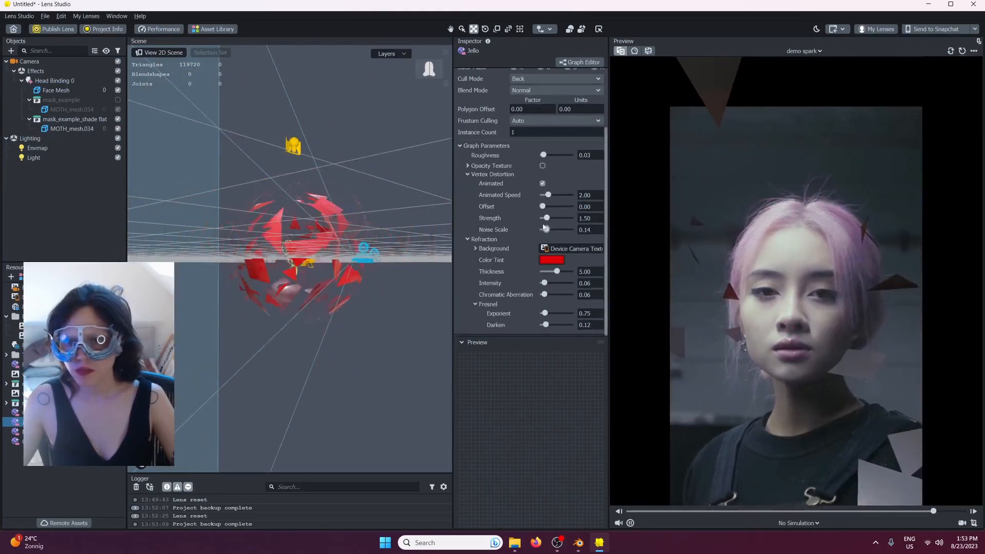
{"action": "left_click_drag", "start_coordinate": [547, 285], "coordinate": [536, 327]}
{"action": "left_click_drag", "start_coordinate": [557, 272], "coordinate": [539, 272]}
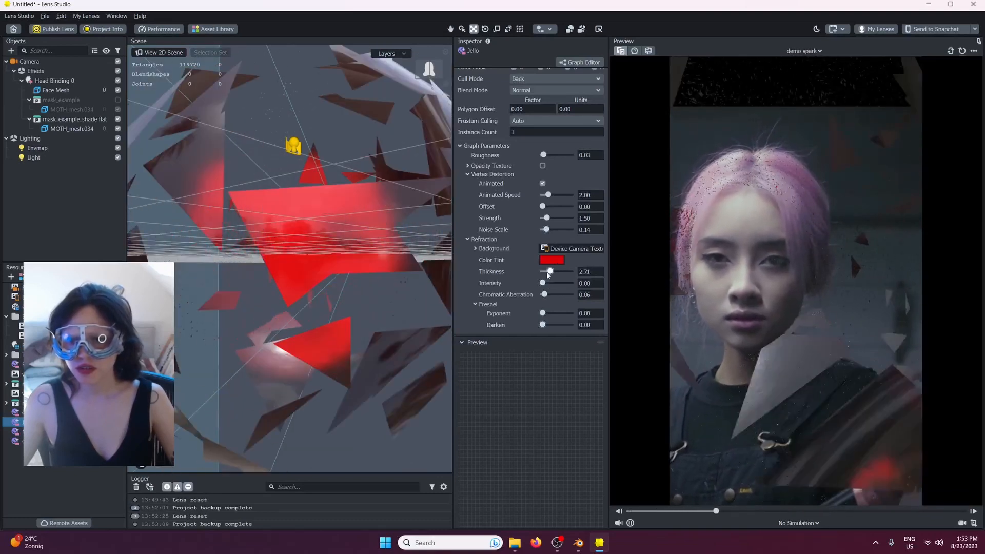
- Set the Jello vertex distortion to animated speed 0.85, strength 0.01 and noise scale 0
{"action": "left_click_drag", "start_coordinate": [546, 230], "coordinate": [538, 219]}
{"action": "left_click_drag", "start_coordinate": [548, 195], "coordinate": [551, 196]}
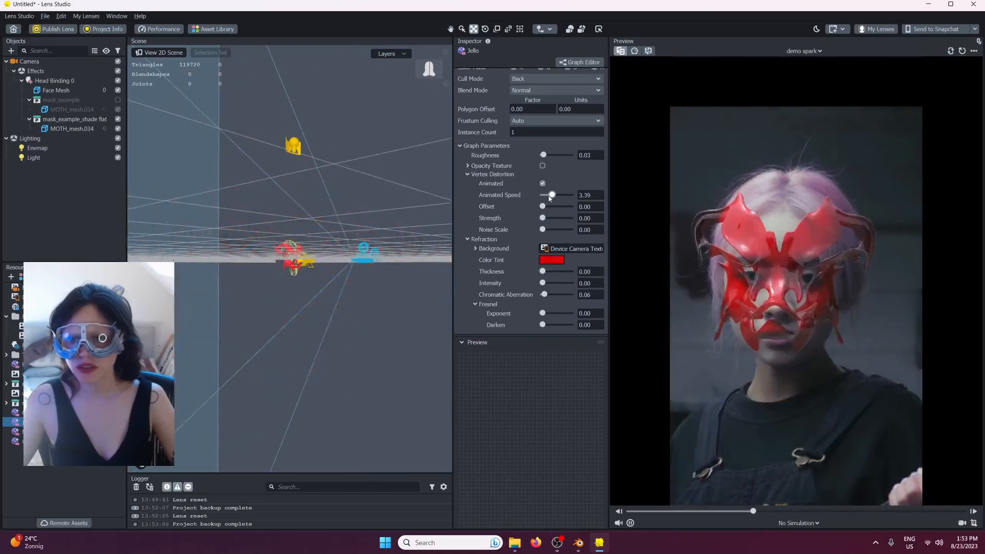
{"action": "scroll", "coordinate": [554, 200], "scroll_direction": "up", "scroll_amount": 3}
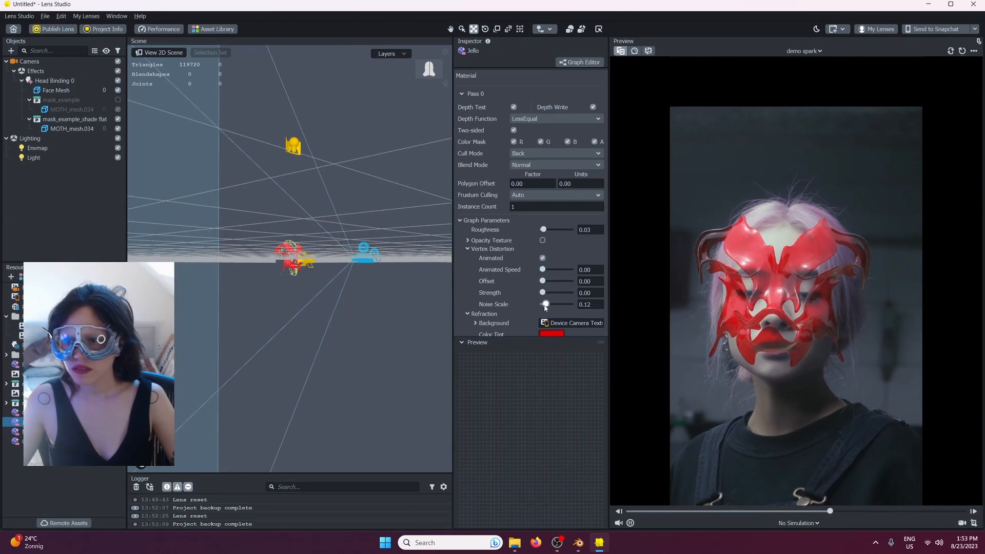
{"action": "left_click_drag", "start_coordinate": [542, 304], "coordinate": [545, 293]}
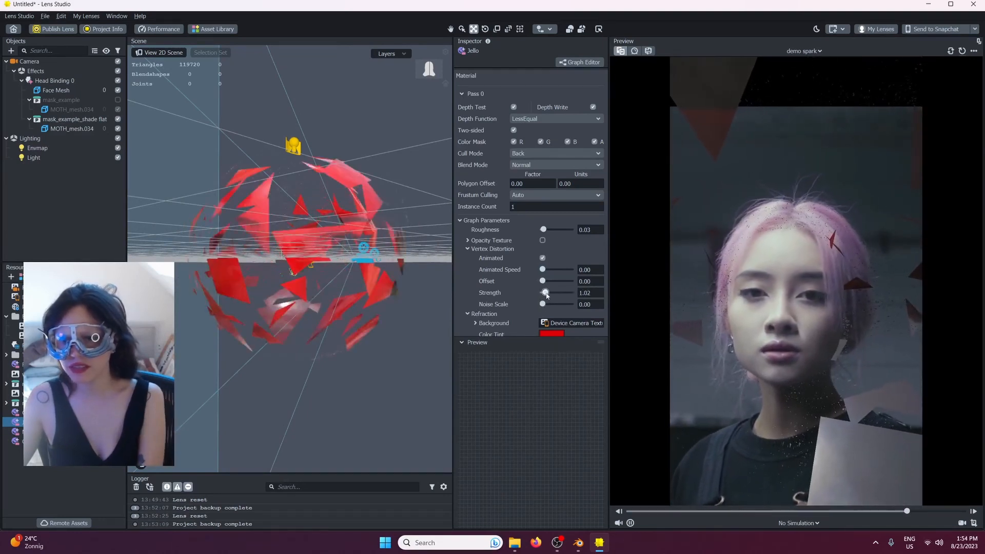
{"action": "left_click_drag", "start_coordinate": [542, 269], "coordinate": [544, 269]}
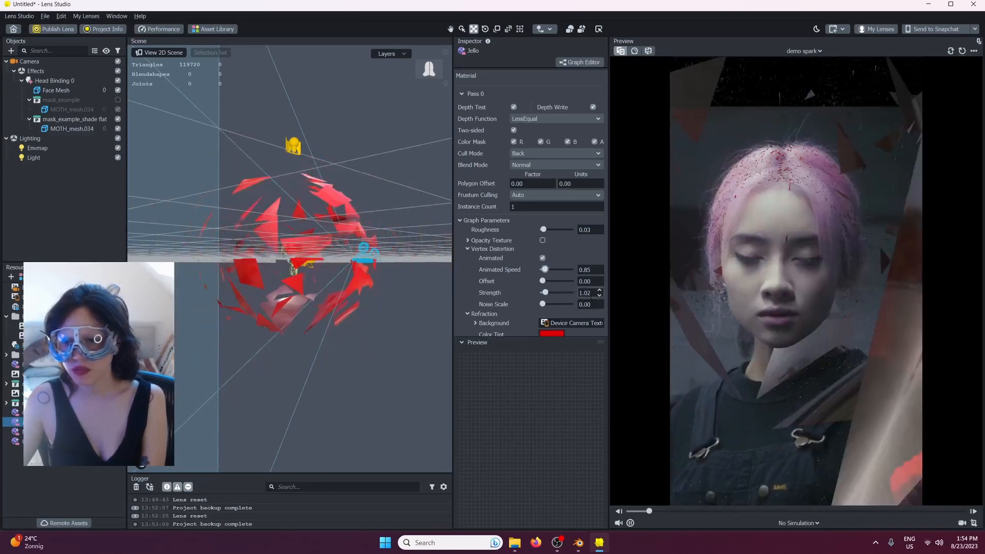
{"action": "type", "text": "0.01"}
{"action": "key", "text": "Return"}
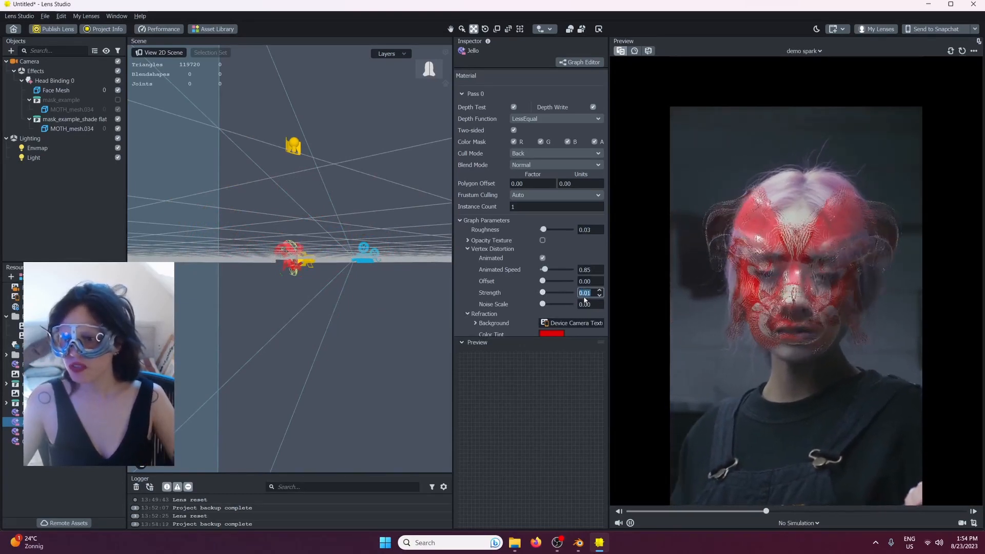
- Tint the Jello refraction magenta-pink and set thickness to 7.12, intensity to 0.25 and chromatic aberration to 0.59
{"action": "scroll", "coordinate": [564, 279], "scroll_direction": "down", "scroll_amount": 1}
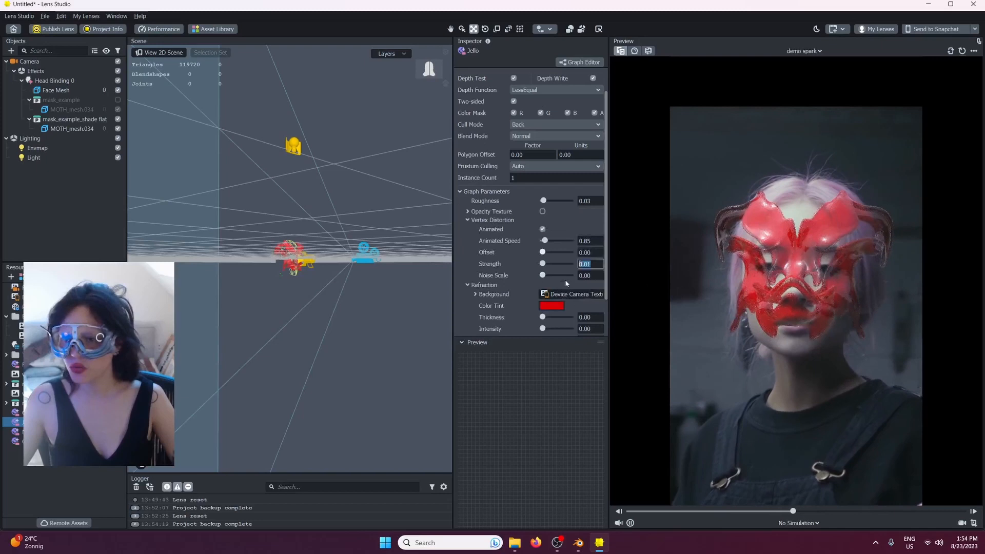
{"action": "left_click", "coordinate": [552, 306]}
{"action": "left_click", "coordinate": [503, 214]}
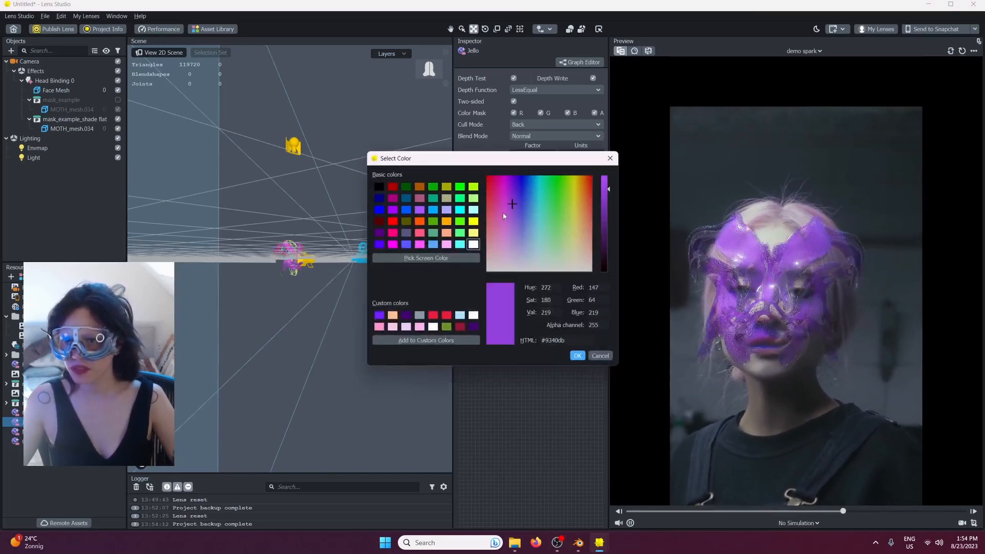
{"action": "left_click", "coordinate": [577, 355]}
{"action": "scroll", "coordinate": [561, 298], "scroll_direction": "down", "scroll_amount": 2}
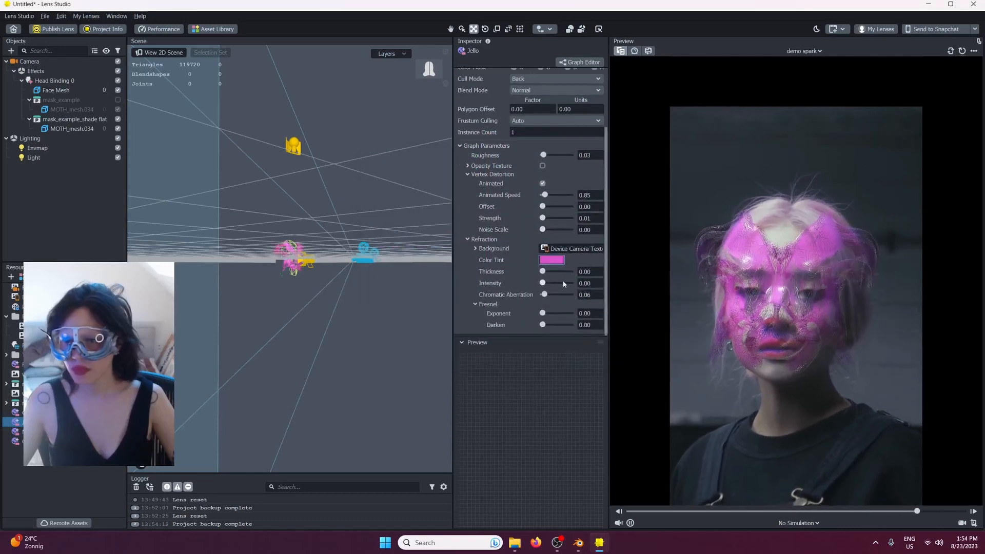
{"action": "left_click_drag", "start_coordinate": [542, 271], "coordinate": [559, 299]}
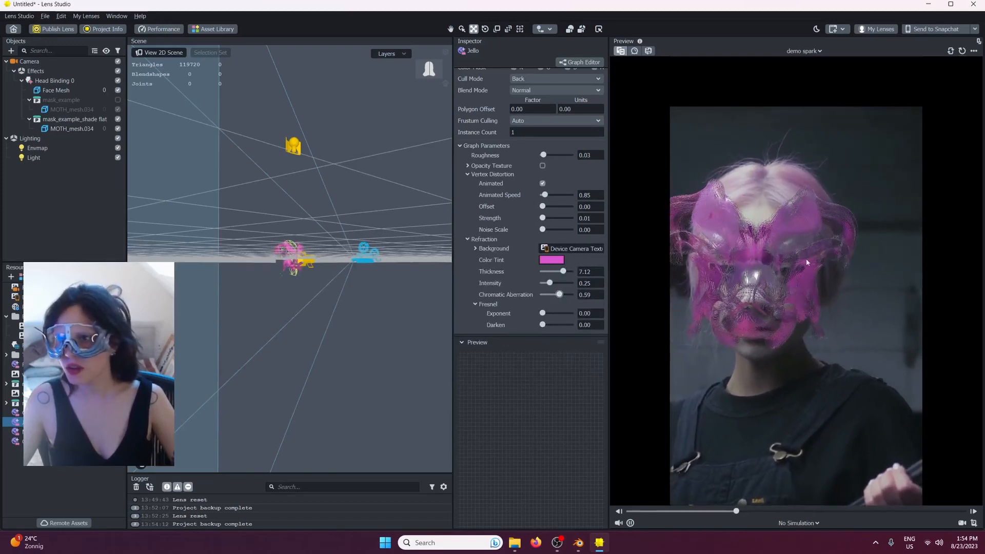
- Switch the preview from the demo video to the still photo of the woman with purple braids
{"action": "left_click", "coordinate": [806, 51]}
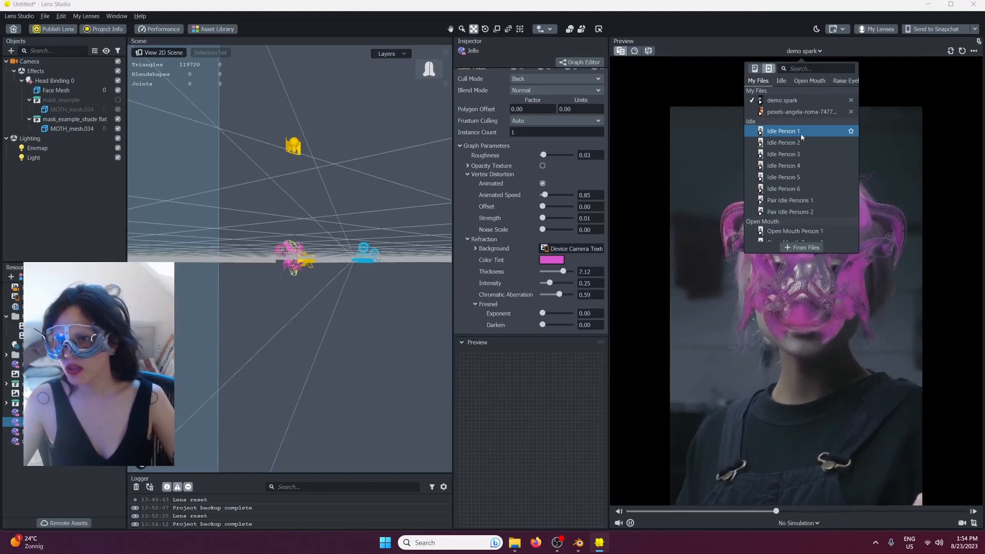
{"action": "left_click", "coordinate": [754, 69]}
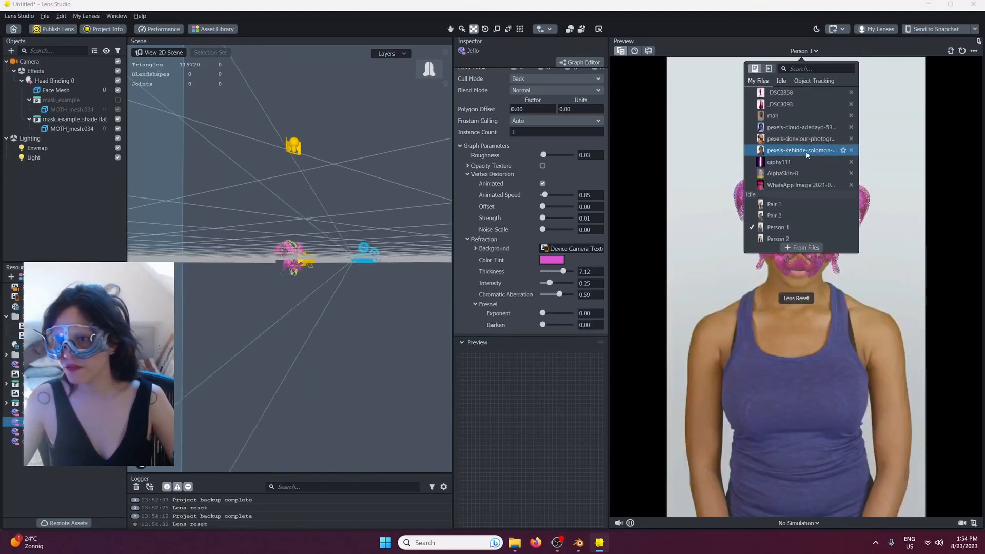
{"action": "left_click", "coordinate": [773, 127]}
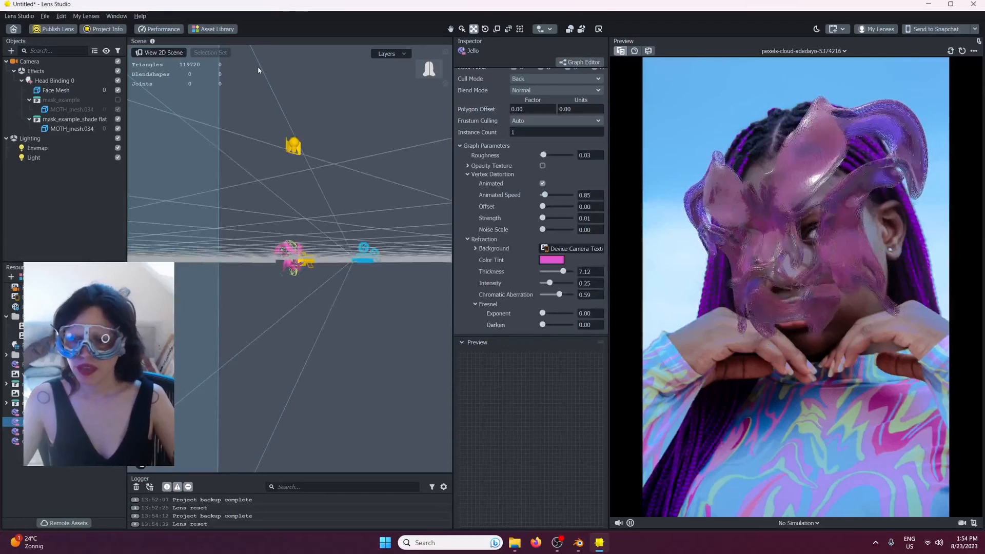
- Set the shadow mode of the flat-shaded mask's MOTH_mesh.034 to Caster
{"action": "left_click", "coordinate": [77, 128]}
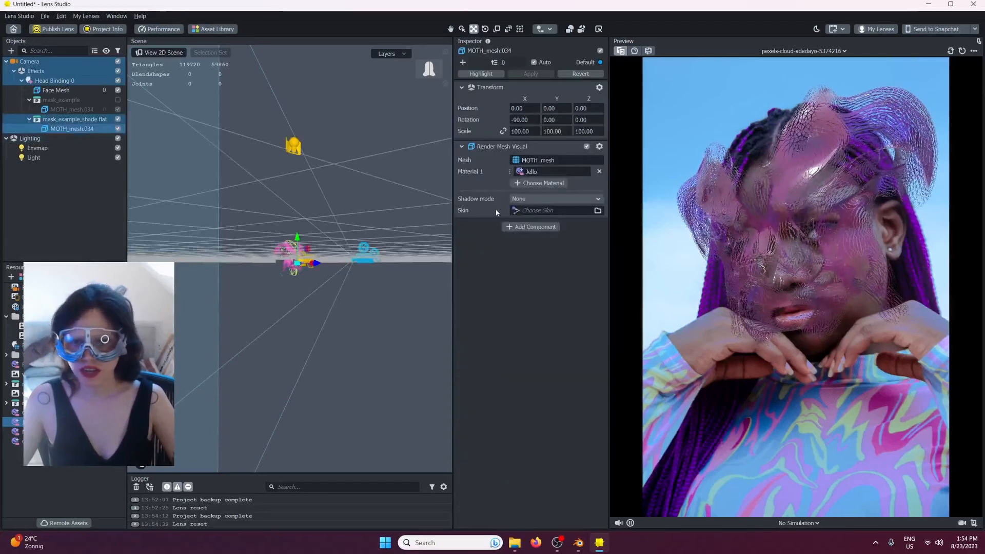
{"action": "left_click", "coordinate": [513, 200]}
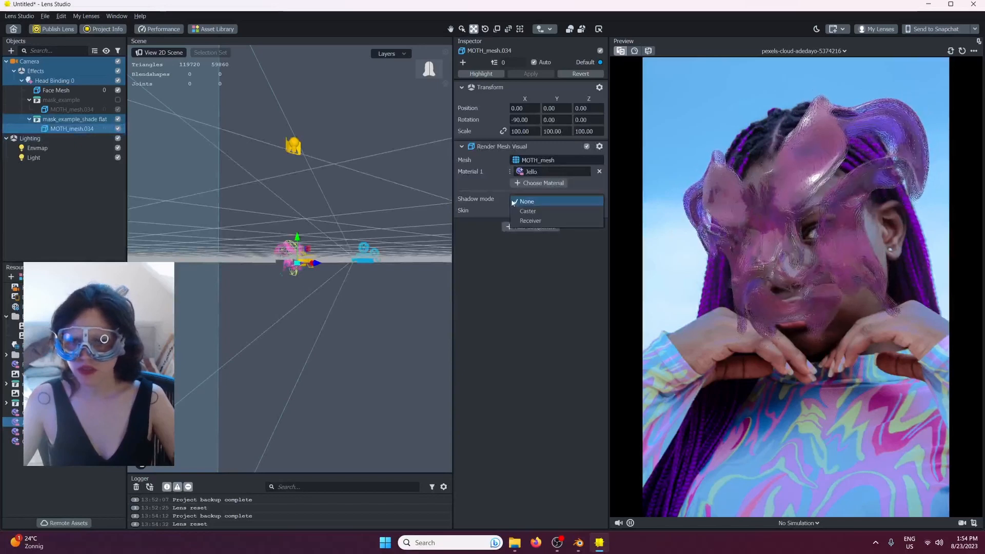
{"action": "left_click", "coordinate": [546, 212]}
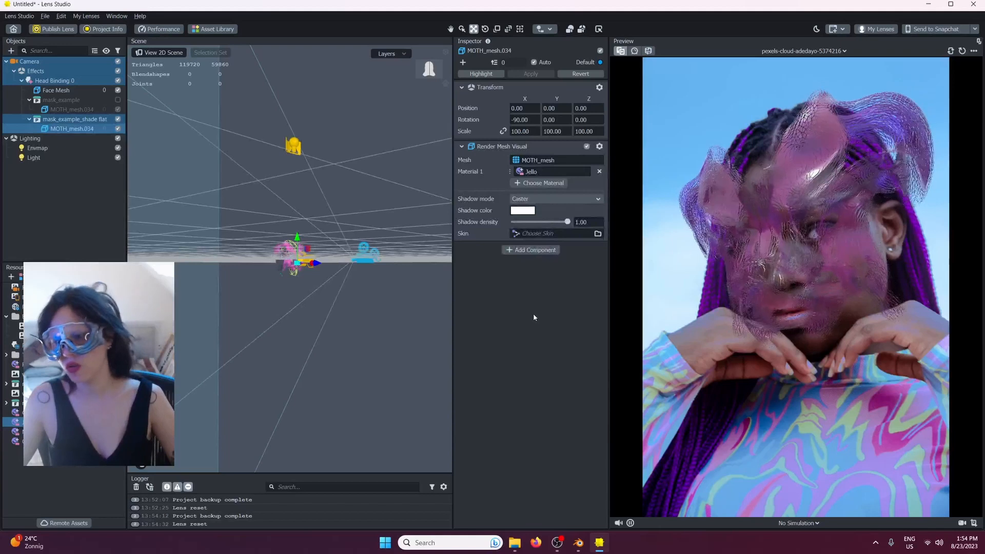
- Enable mask_example together with the flat-shaded mask and open the list of preview images
{"action": "left_click", "coordinate": [118, 100]}
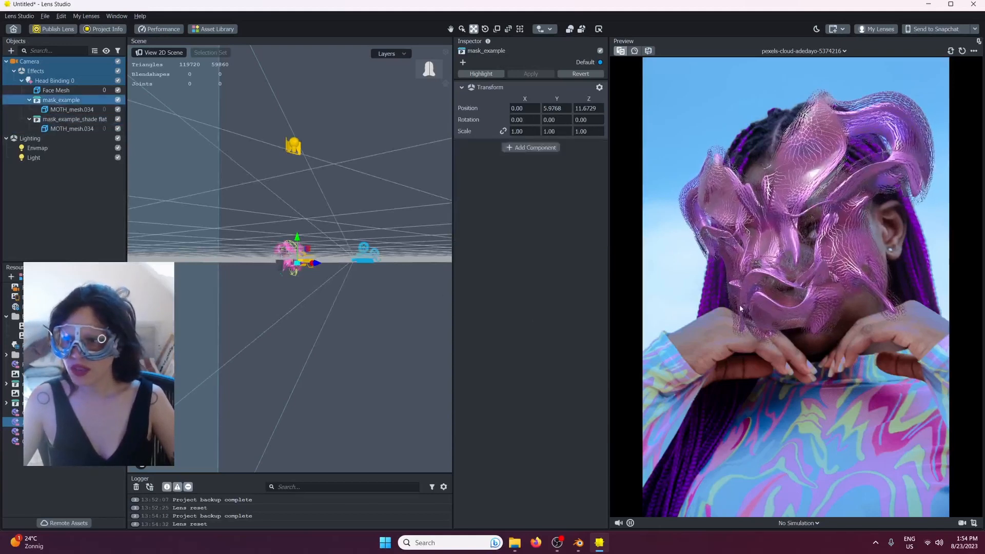
{"action": "left_click", "coordinate": [817, 53]}
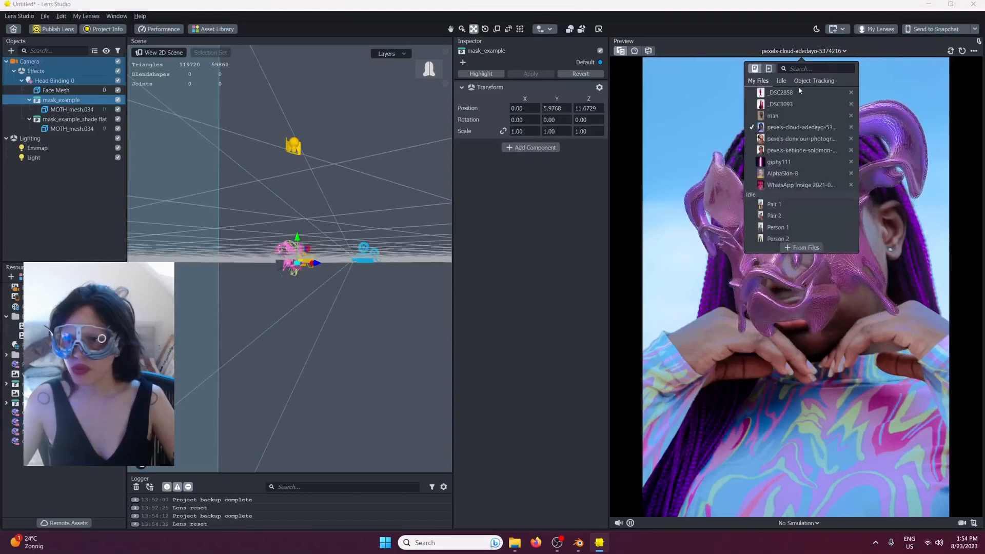